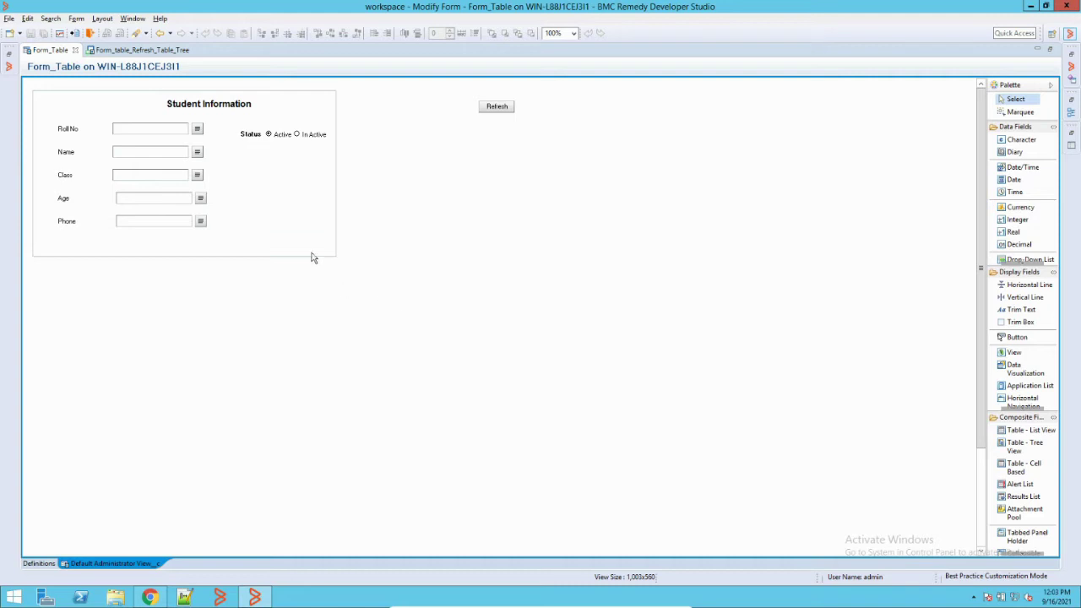
# - Create a new list-view table field in the current view, below the Student Information panel
pyautogui.click(264, 244)
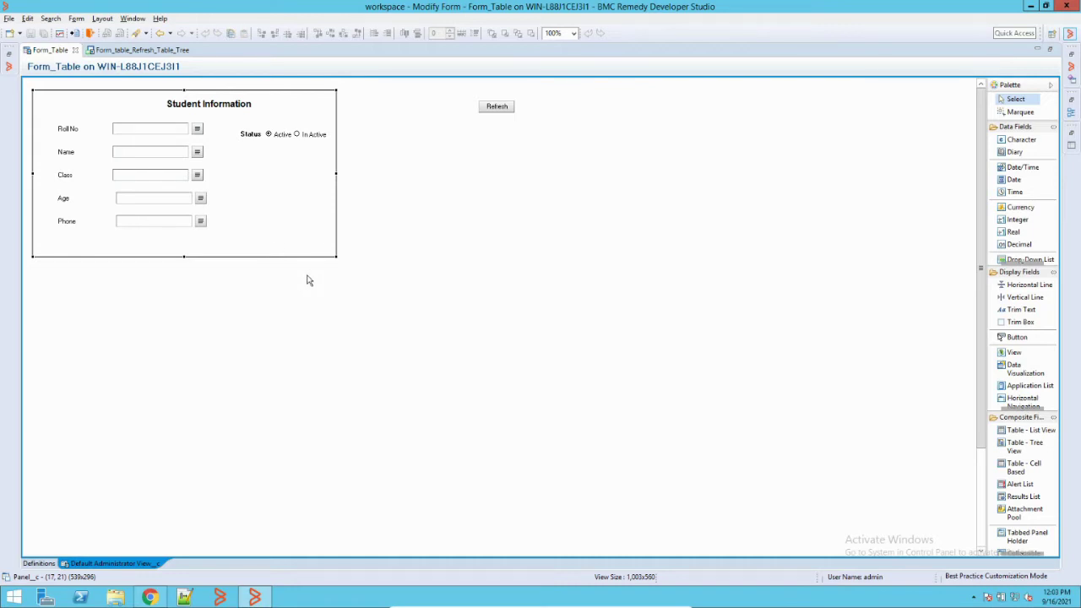
pyautogui.rightClick(147, 289)
pyautogui.moveTo(261, 419)
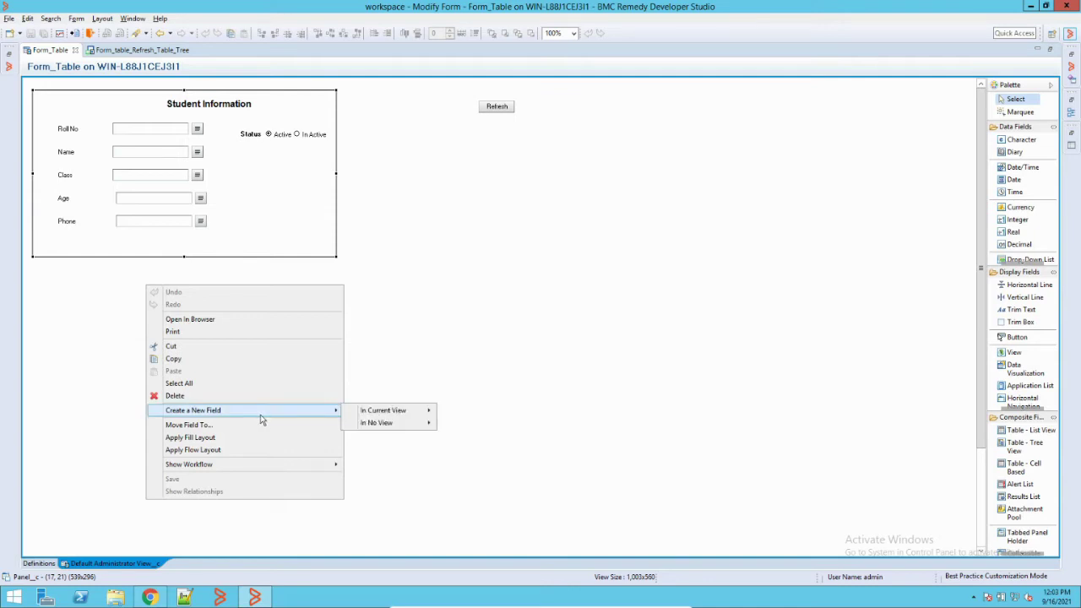
pyautogui.moveTo(386, 410)
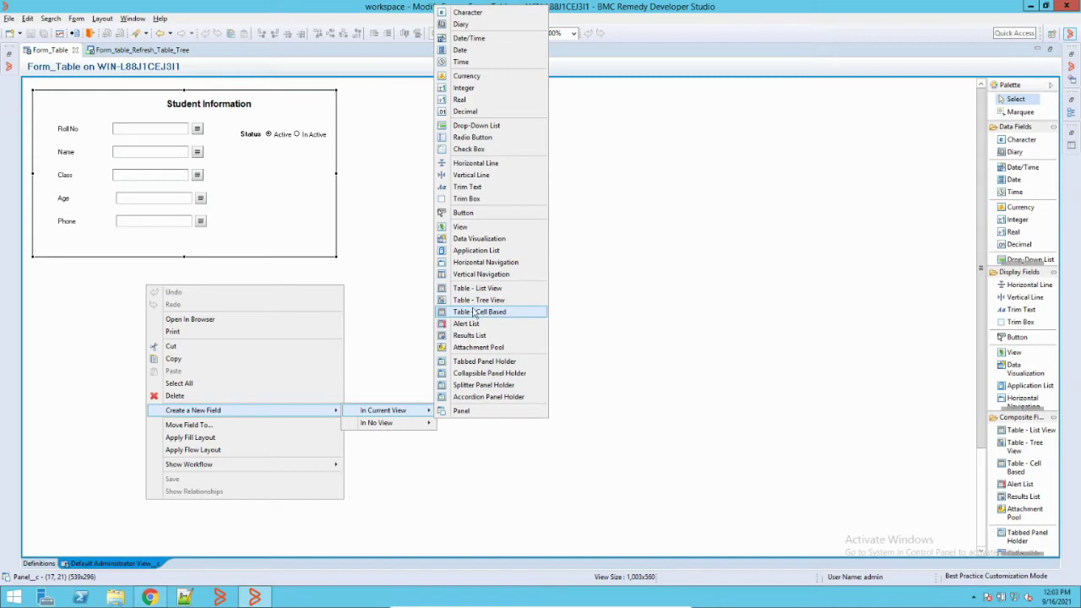
pyautogui.click(470, 290)
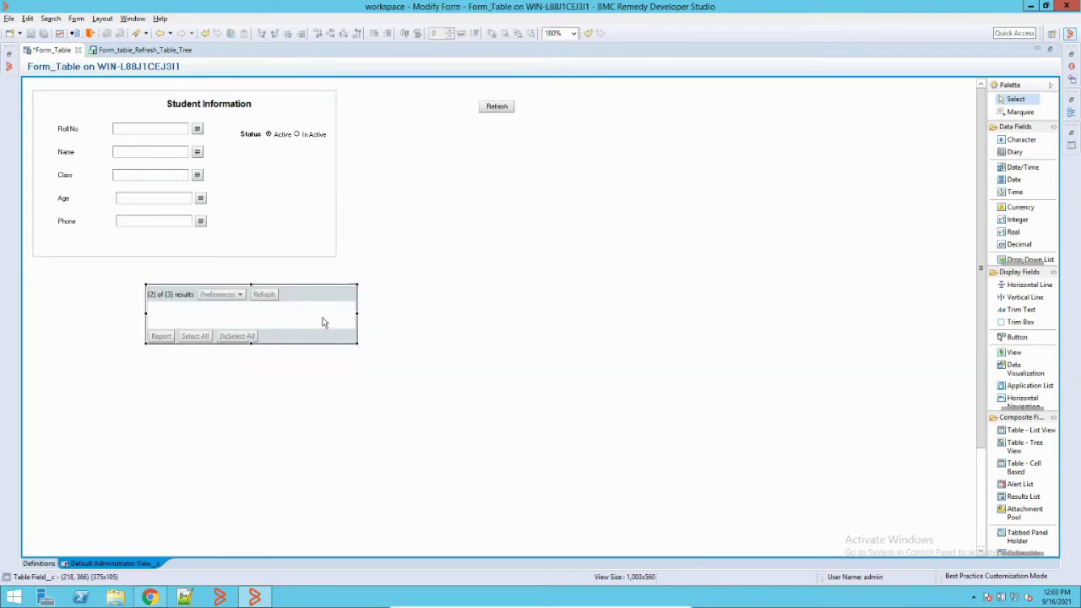
# - Align the new table beneath the Student Information panel and resize it to about 562 by 263
pyautogui.moveTo(353, 341); pyautogui.dragTo(216, 330)
pyautogui.moveTo(309, 337); pyautogui.dragTo(350, 338)
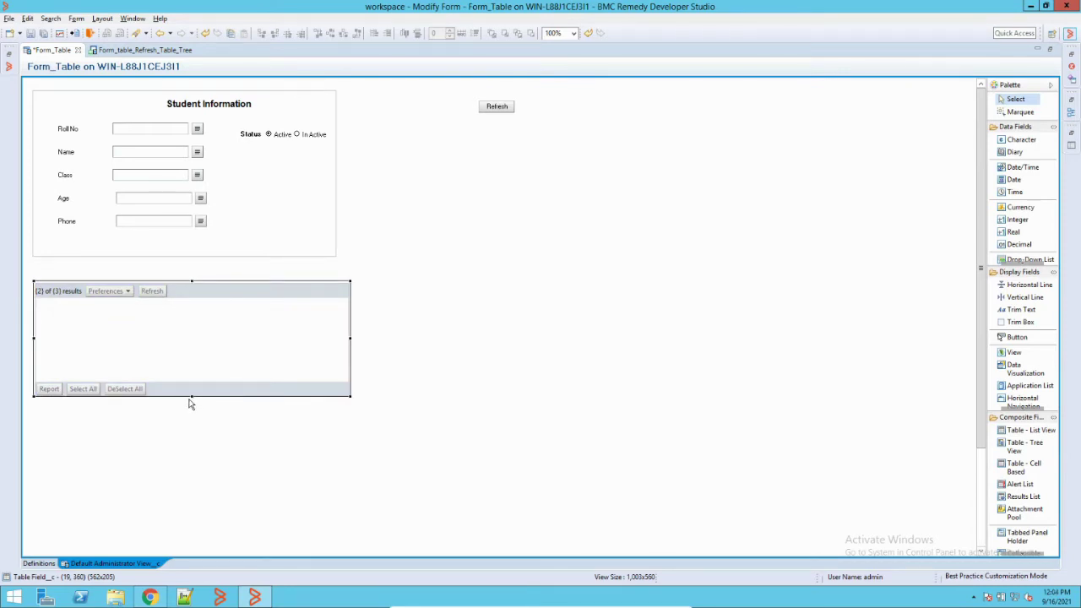
pyautogui.moveTo(193, 396); pyautogui.dragTo(194, 429)
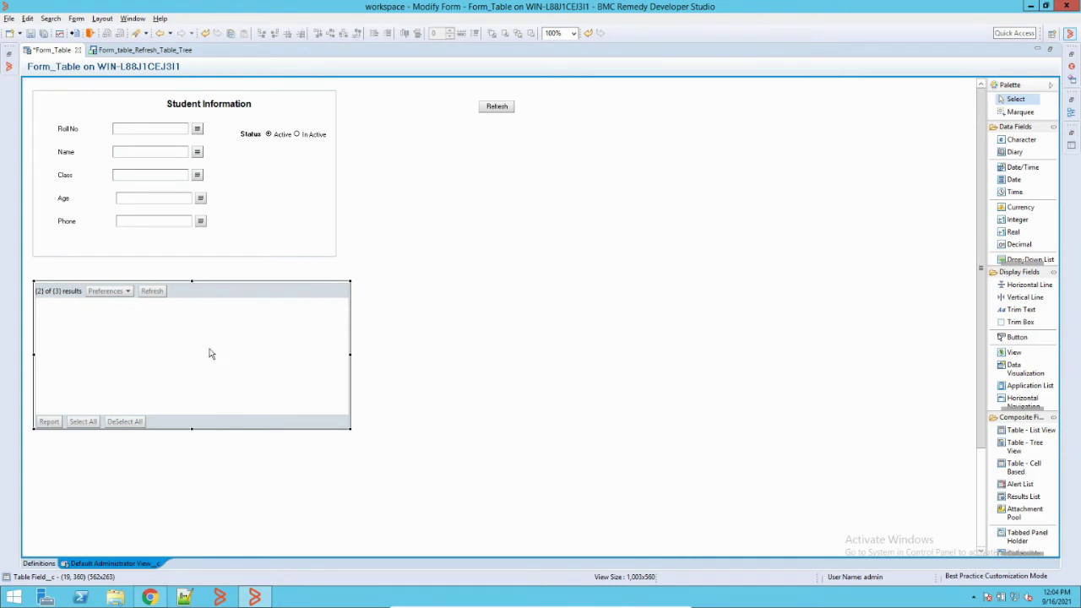
# - Open the list table's Tree/Table Property settings, check the form selector and keep Form_Table as the source form
pyautogui.doubleClick(204, 332)
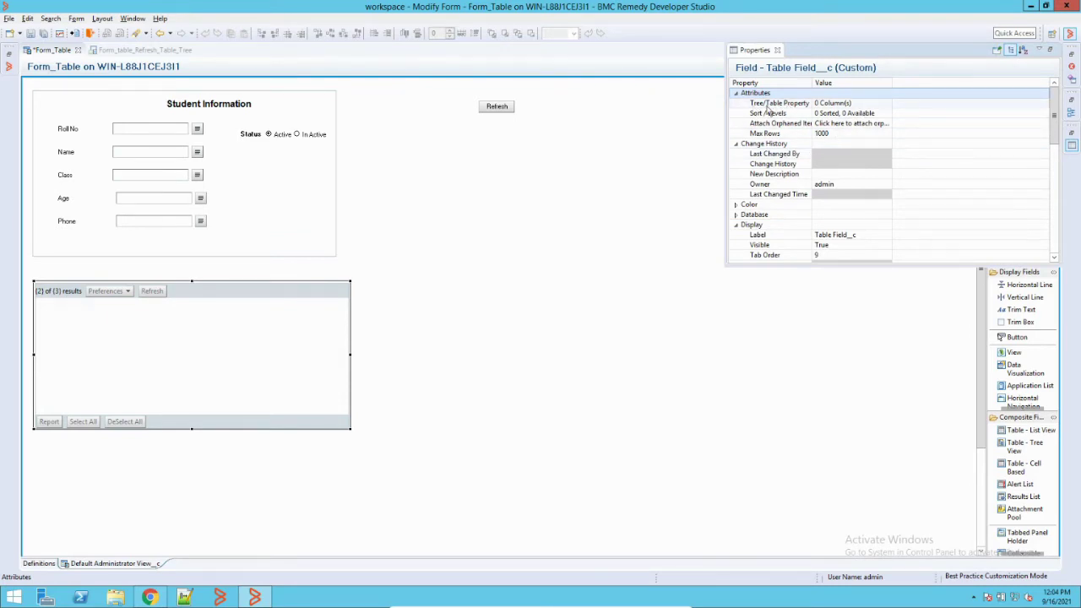
pyautogui.click(885, 104)
pyautogui.click(885, 104)
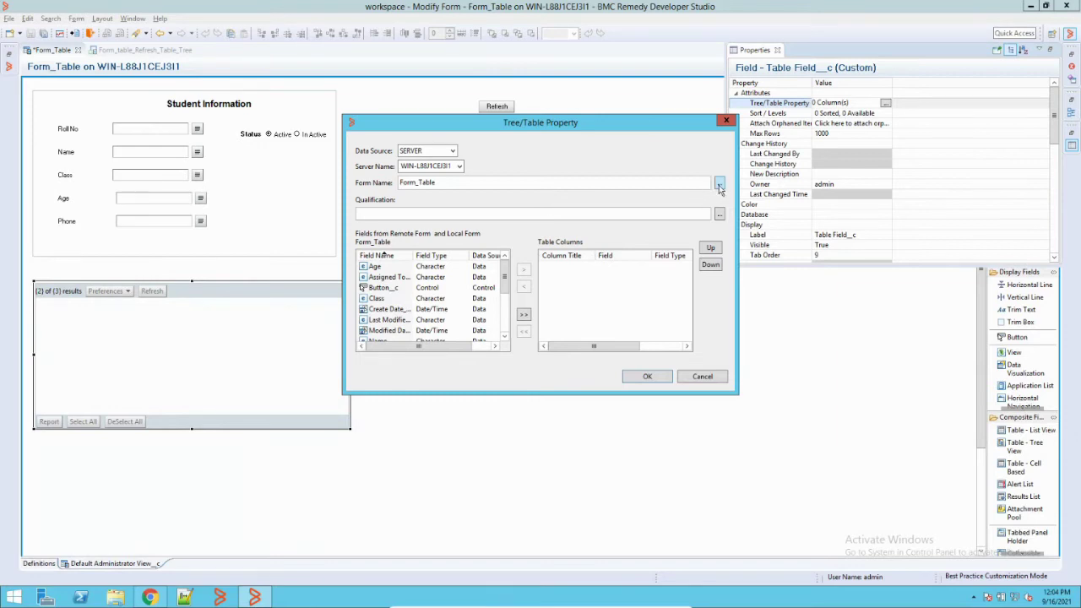
pyautogui.click(720, 184)
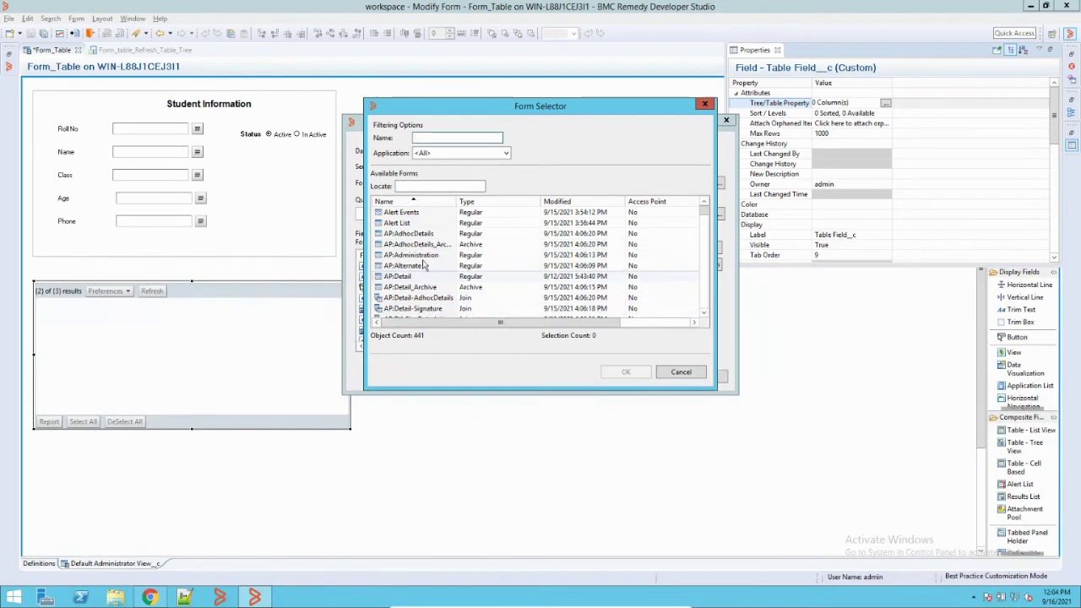
pyautogui.click(681, 373)
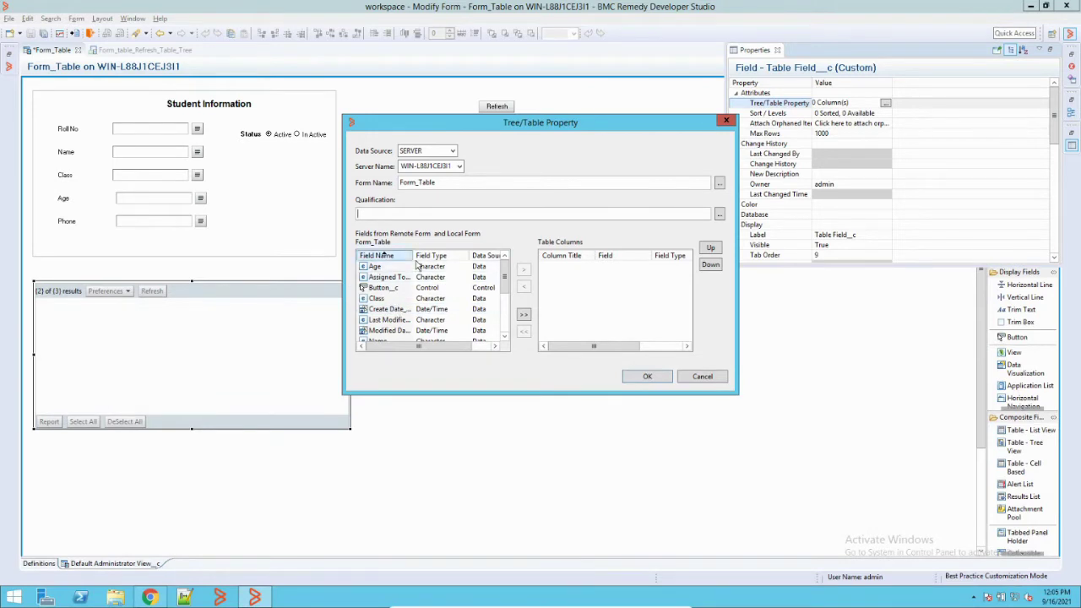
# - Widen the Field Name column and add the Age and Class fields as table columns
pyautogui.moveTo(412, 255); pyautogui.dragTo(426, 253)
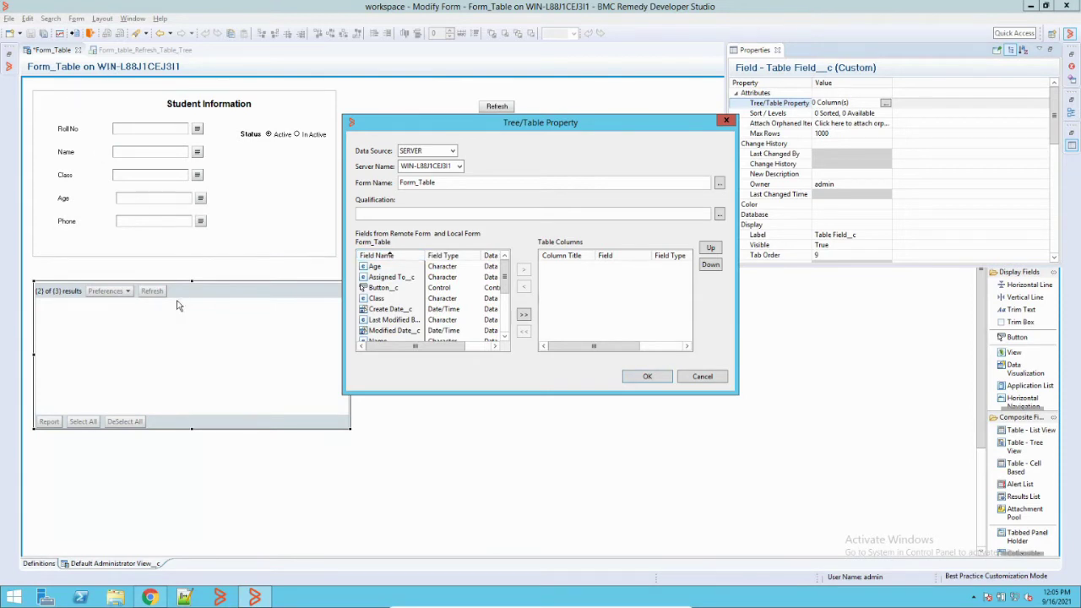
pyautogui.scroll(-3, 398, 325)
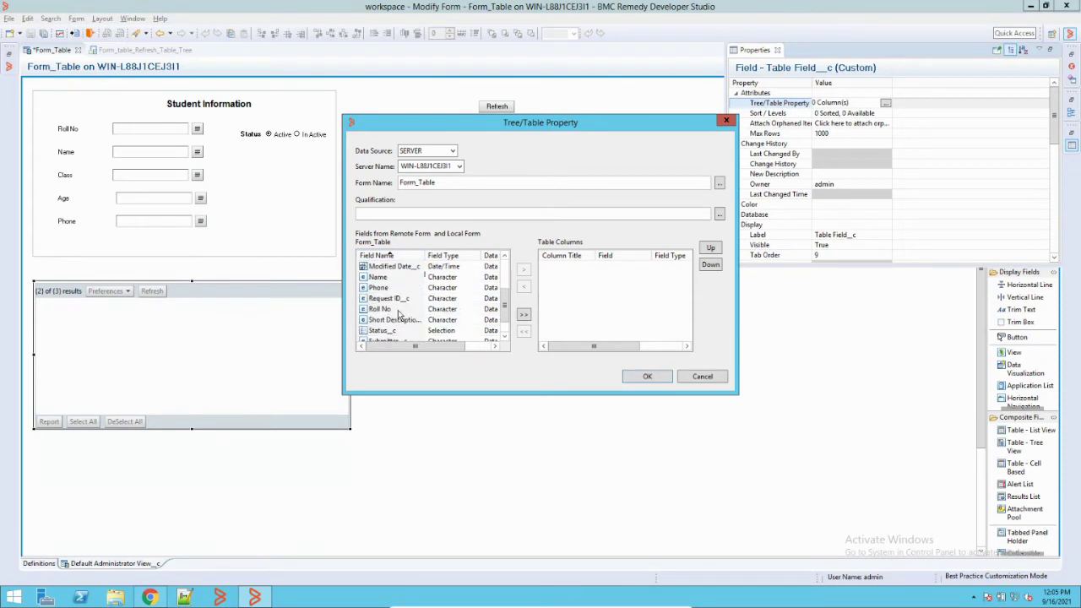
pyautogui.scroll(3, 392, 301)
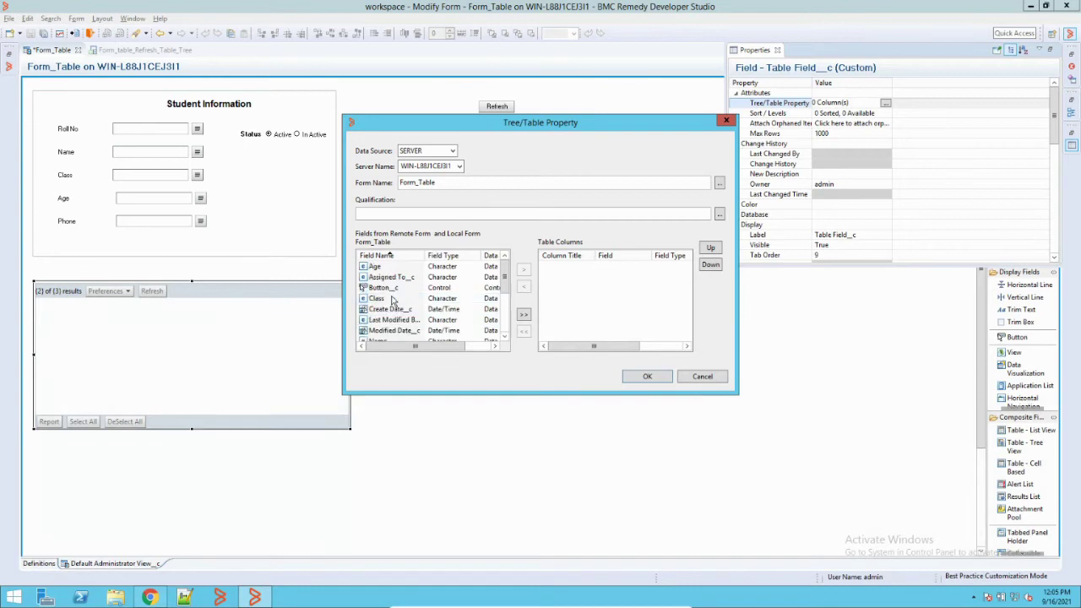
pyautogui.click(386, 267)
pyautogui.doubleClick(386, 267)
pyautogui.click(389, 299)
pyautogui.click(523, 269)
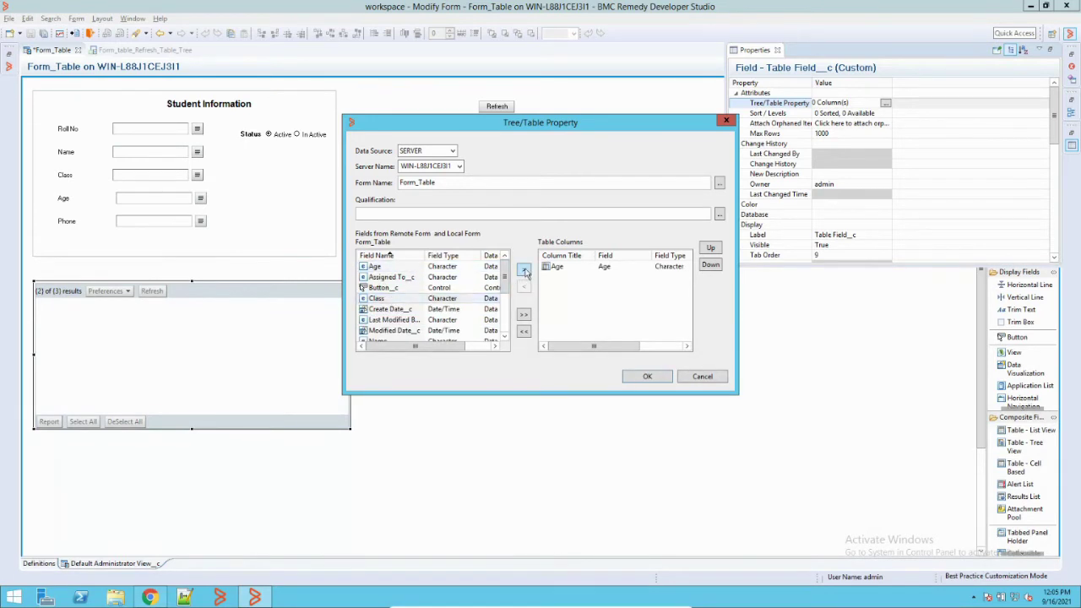
# - Add the Name and Phone fields to the list table's columns
pyautogui.click(504, 337)
pyautogui.click(503, 337)
pyautogui.click(503, 337)
pyautogui.click(377, 309)
pyautogui.click(524, 270)
pyautogui.click(380, 320)
pyautogui.click(523, 270)
# - Add the Roll No and Status__c fields to the list table's columns
pyautogui.click(503, 337)
pyautogui.click(503, 337)
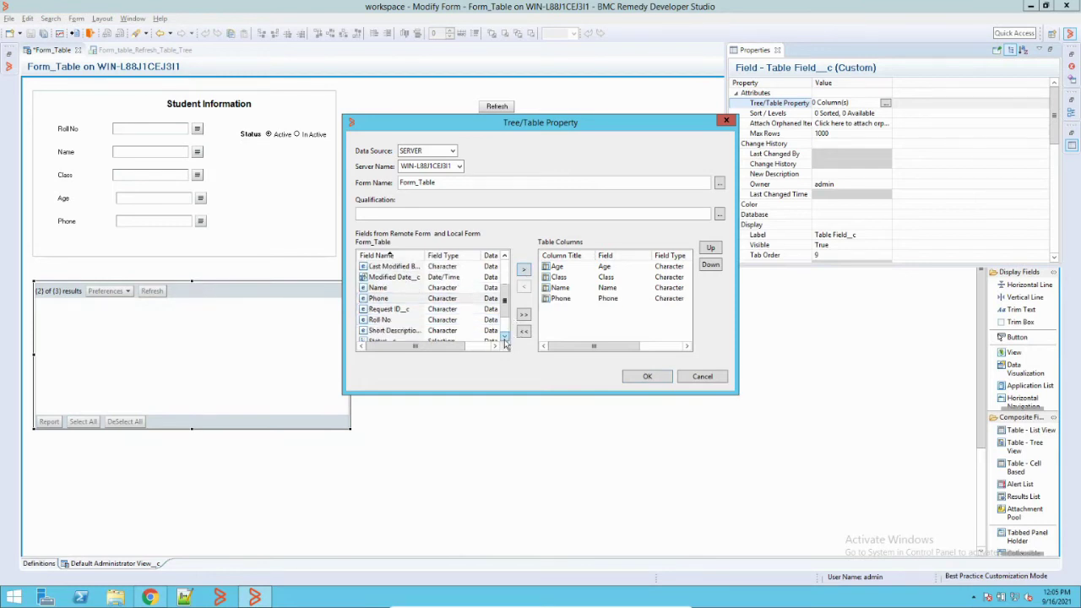
pyautogui.click(380, 320)
pyautogui.click(523, 269)
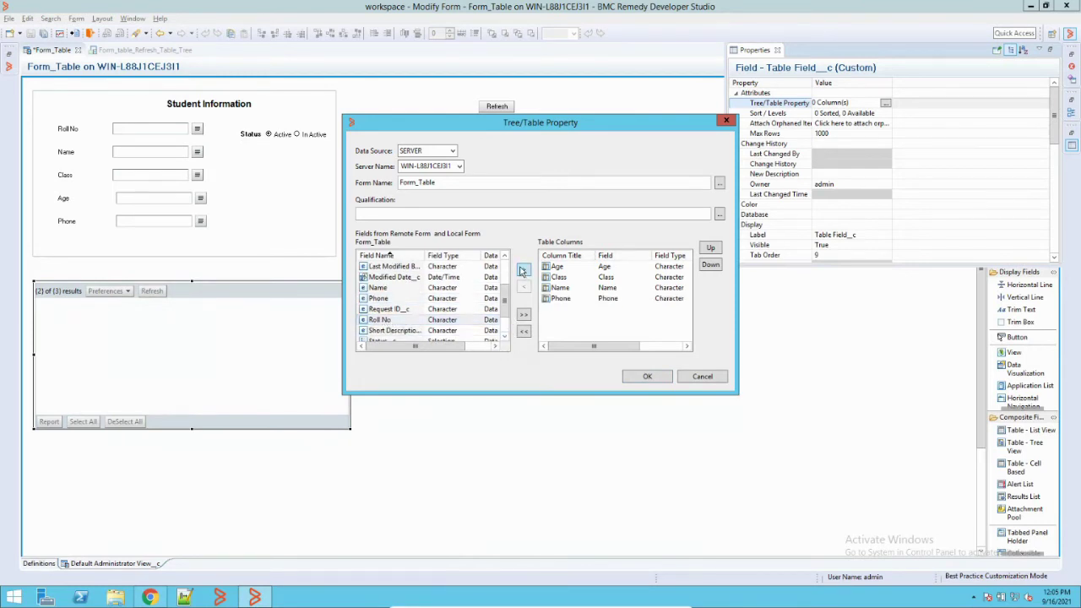
pyautogui.click(504, 337)
pyautogui.click(504, 336)
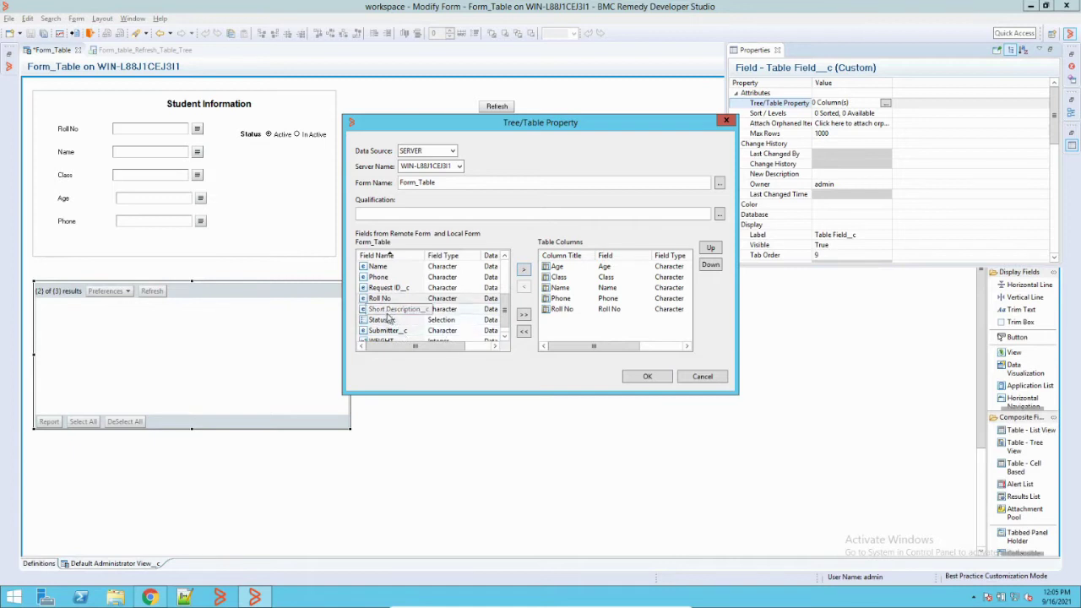
pyautogui.click(380, 320)
pyautogui.click(523, 270)
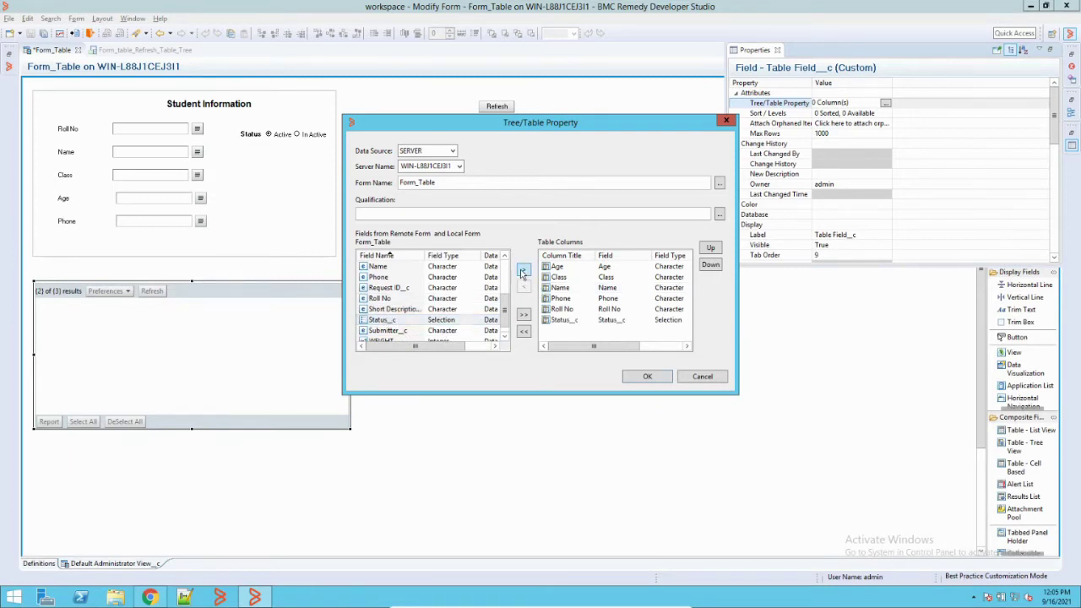
# - Move the Name column to the first position and apply the list table's column settings
pyautogui.click(564, 319)
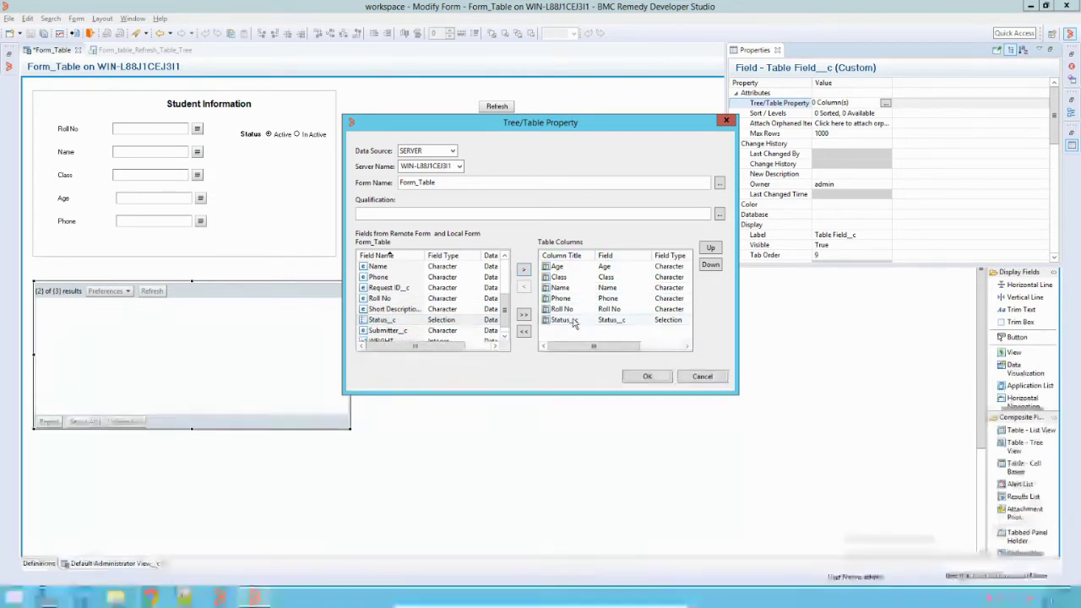
pyautogui.click(560, 287)
pyautogui.click(710, 248)
pyautogui.click(710, 248)
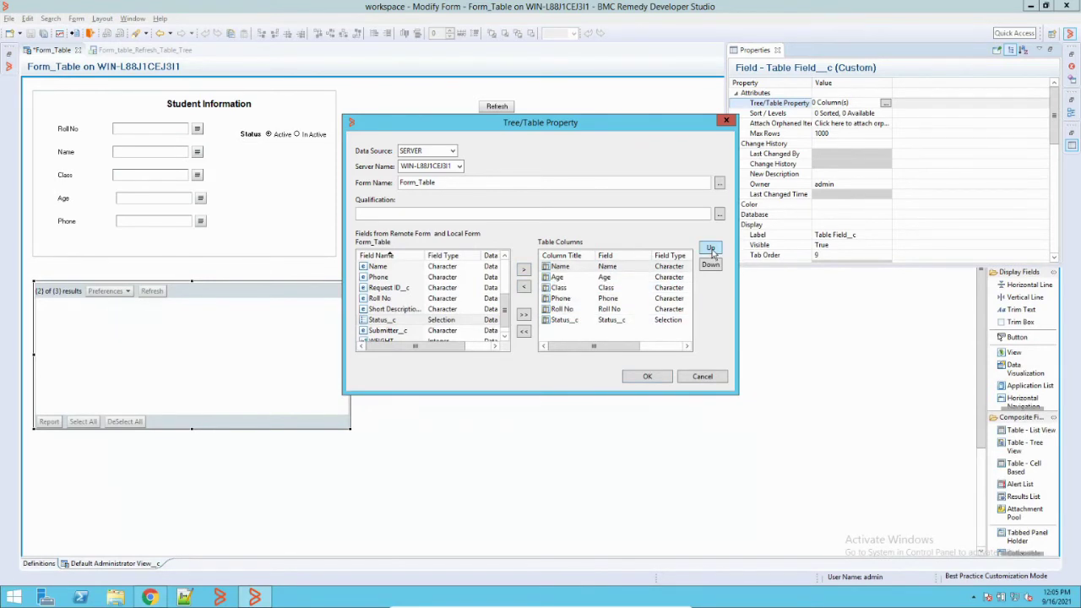
pyautogui.click(645, 377)
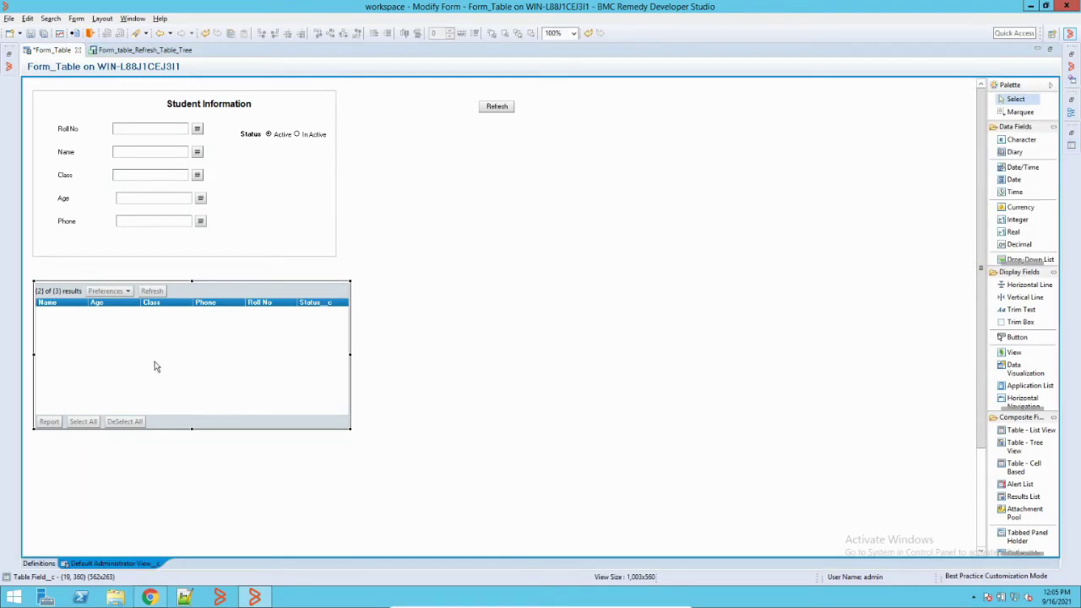
# - Create a new tree-view table field in the current view, beside the list table
pyautogui.rightClick(433, 266)
pyautogui.moveTo(504, 392)
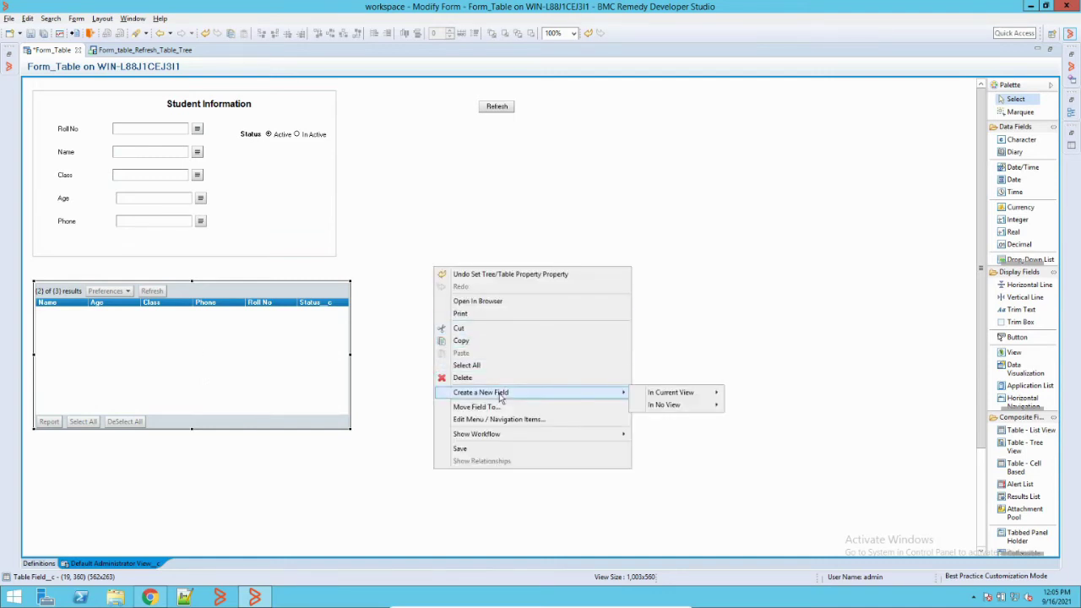
pyautogui.moveTo(706, 394)
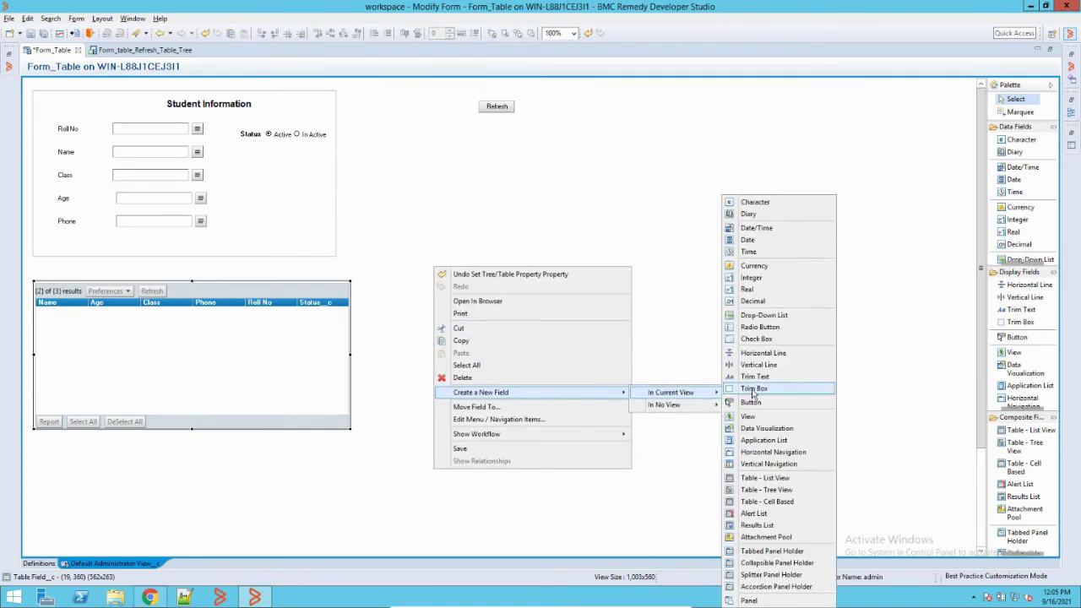
pyautogui.click(778, 493)
# - Position the tree field level with the list table and resize it to about 649 by 261
pyautogui.moveTo(510, 302); pyautogui.dragTo(481, 429)
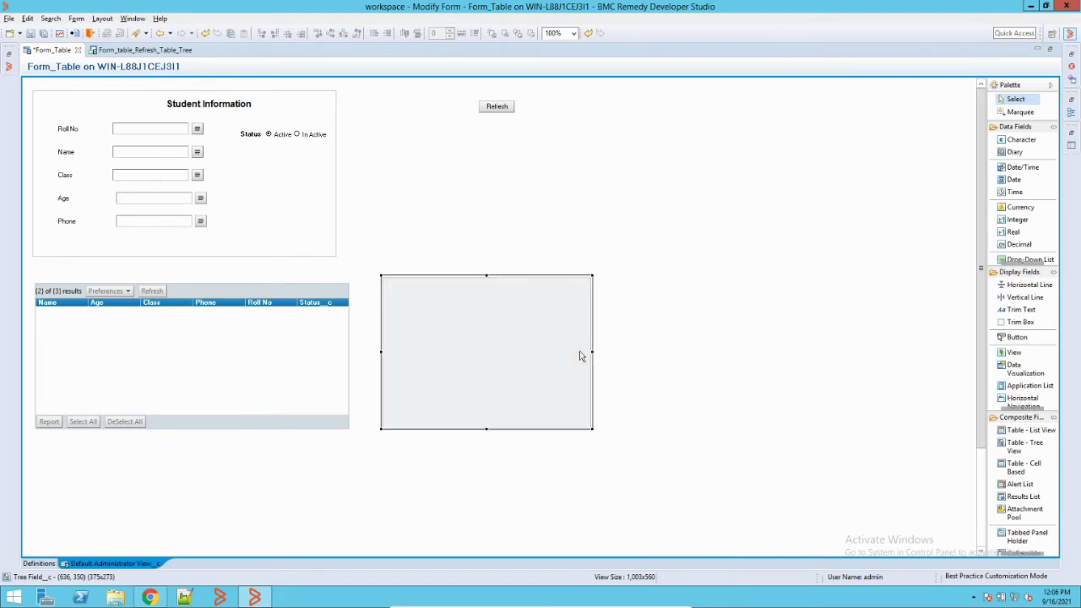
pyautogui.moveTo(591, 349); pyautogui.dragTo(747, 360)
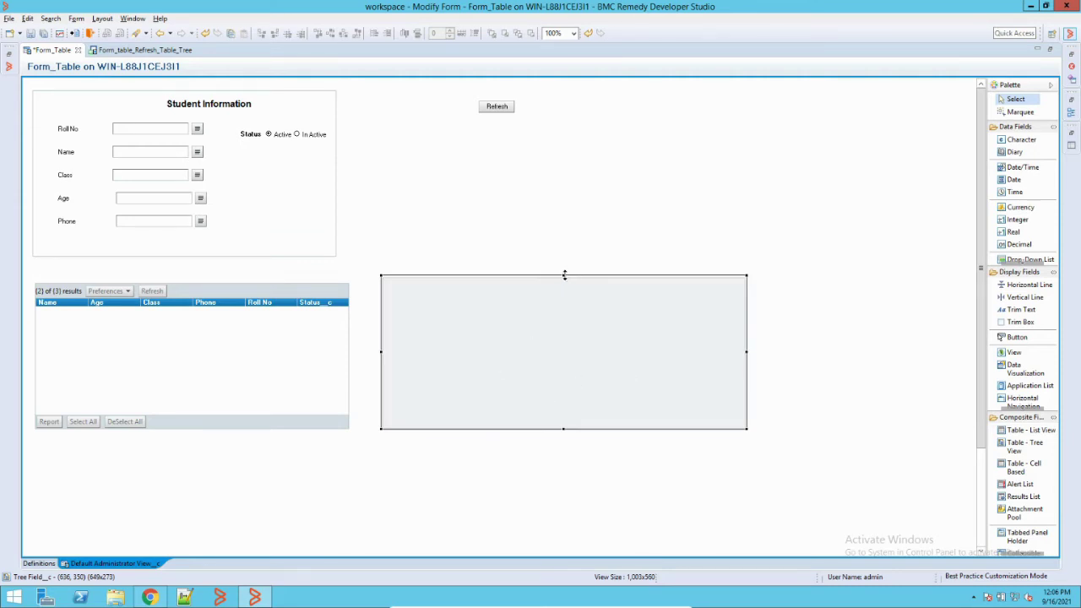
pyautogui.moveTo(564, 277); pyautogui.dragTo(564, 282)
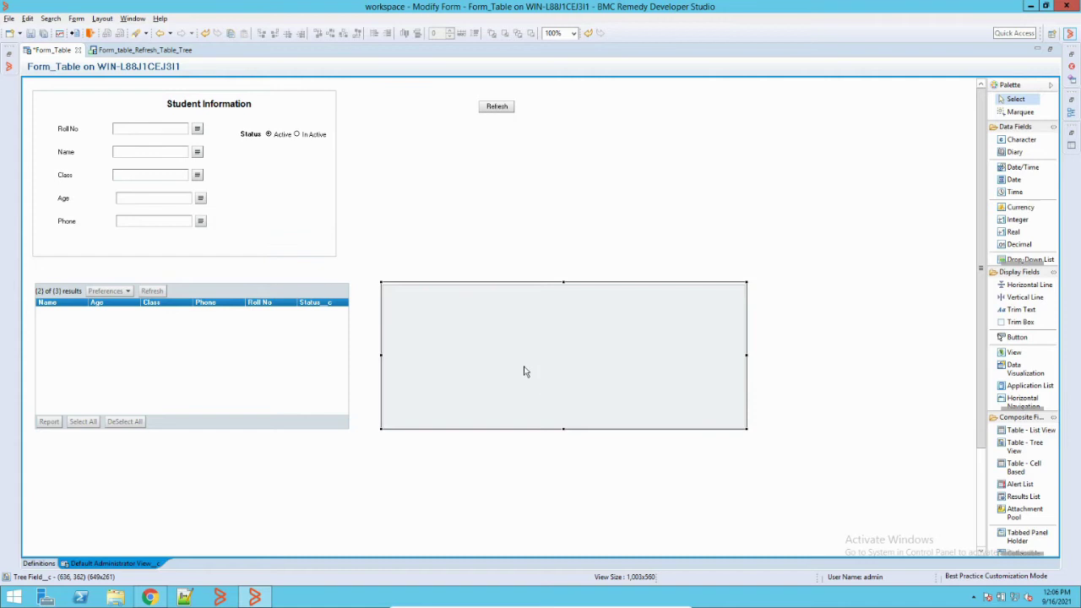
# - Open the tree field's Tree/Table Property settings and add Age and Class from Form_Table as columns
pyautogui.doubleClick(471, 350)
pyautogui.click(873, 104)
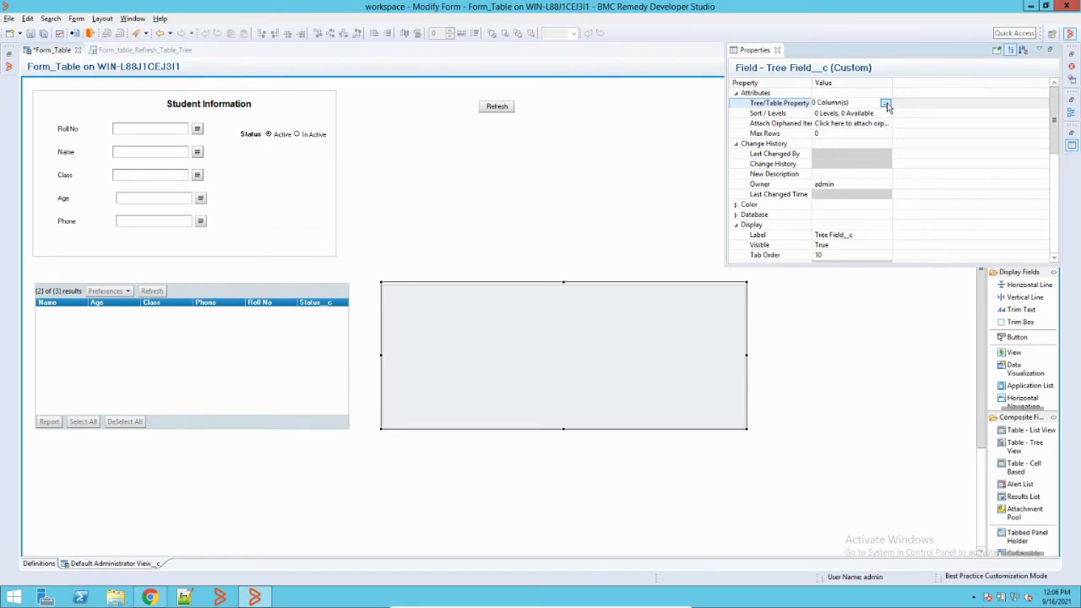
pyautogui.click(885, 103)
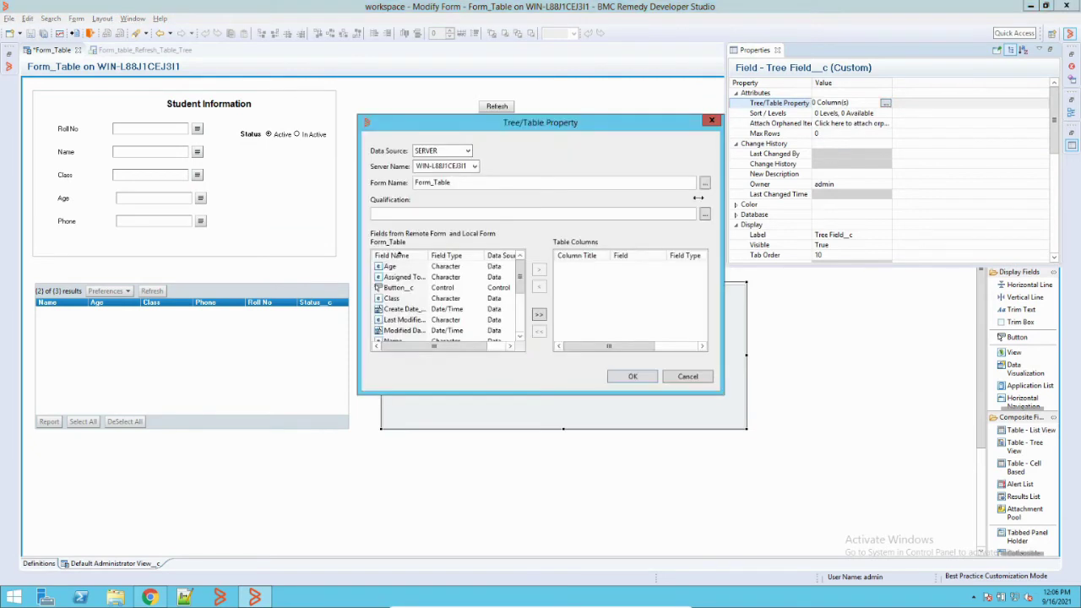
pyautogui.click(403, 301)
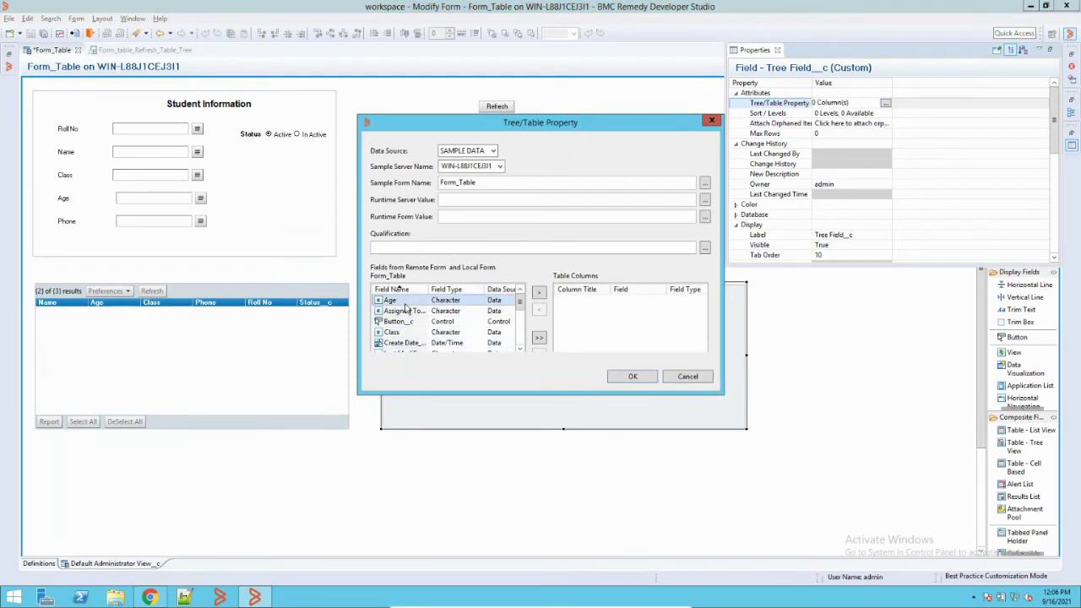
pyautogui.click(539, 293)
pyautogui.click(405, 333)
pyautogui.click(538, 293)
# - Add the Name and Phone fields to the tree field's columns
pyautogui.click(520, 350)
pyautogui.click(520, 350)
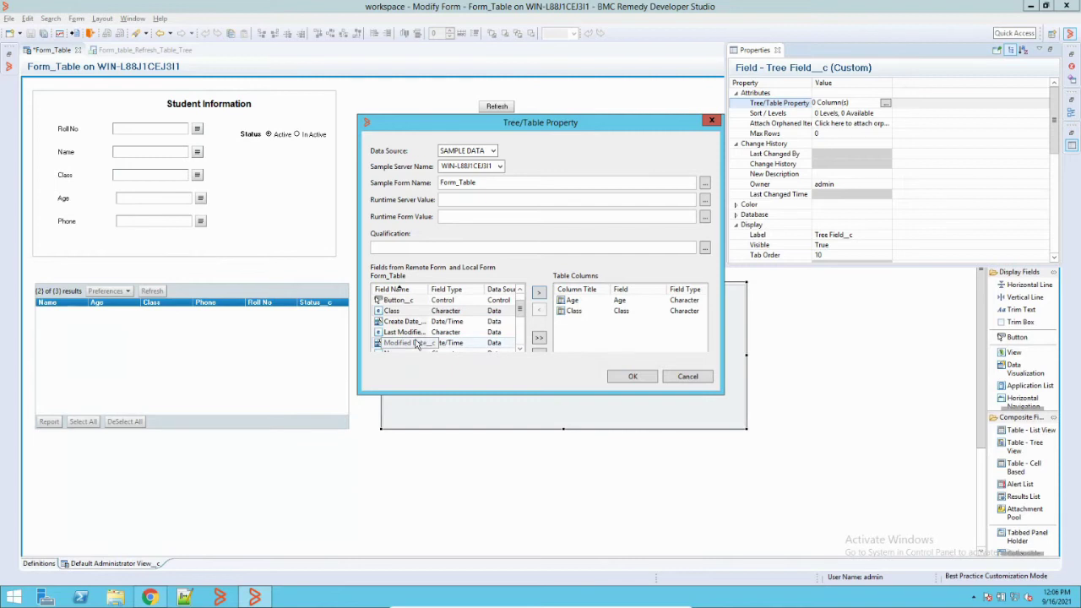
pyautogui.click(520, 350)
pyautogui.click(520, 350)
pyautogui.click(520, 350)
pyautogui.click(520, 350)
pyautogui.click(444, 311)
pyautogui.click(539, 293)
pyautogui.click(439, 322)
pyautogui.click(539, 293)
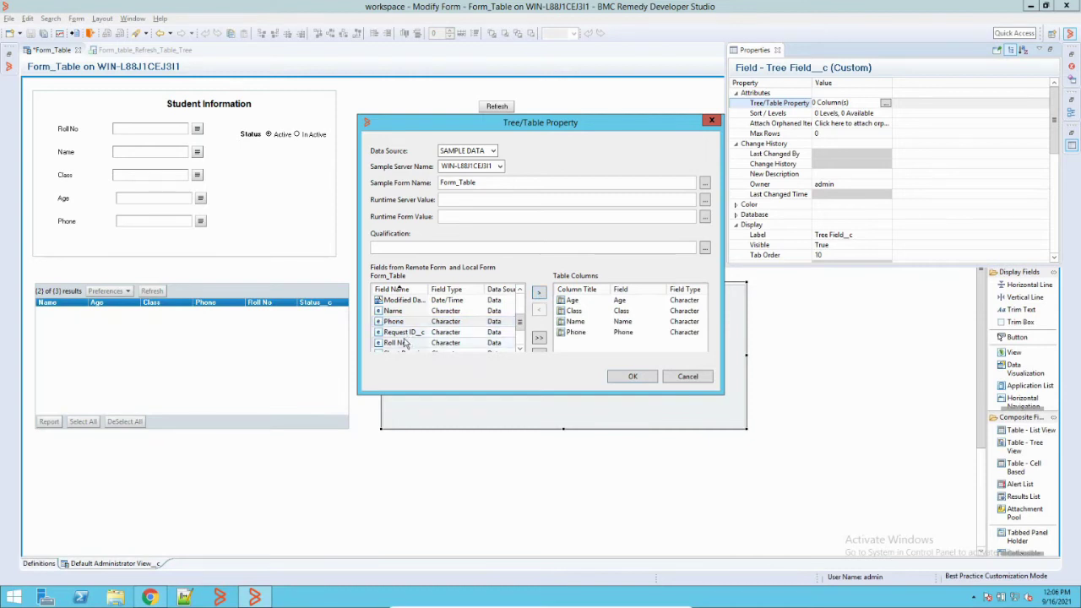
# - Add the Roll No and Status__c fields to the tree field's columns and apply its column settings
pyautogui.click(403, 343)
pyautogui.click(539, 293)
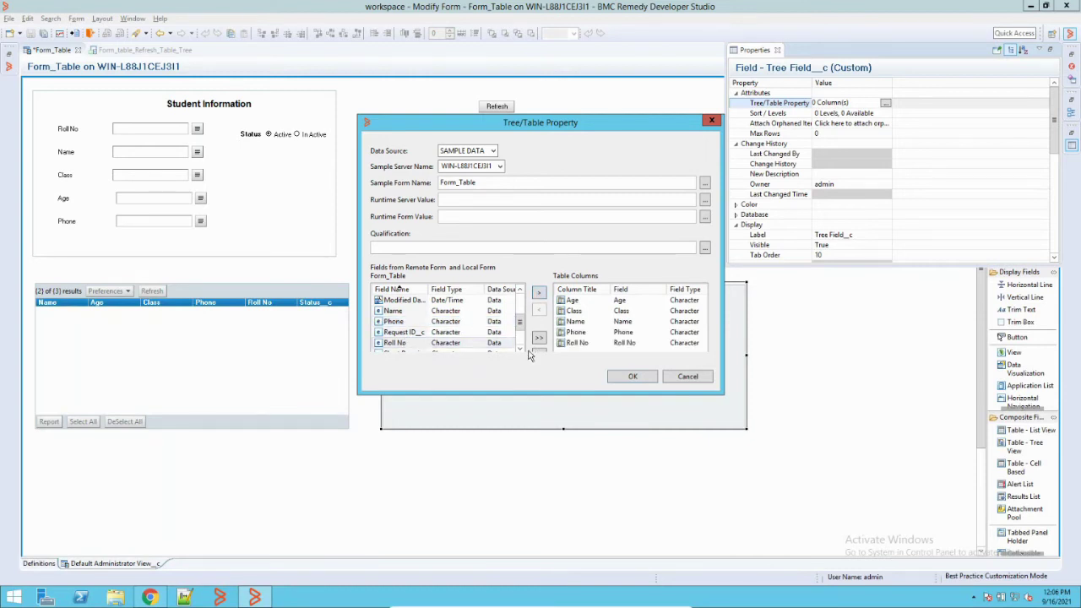
pyautogui.scroll(-3, 424, 337)
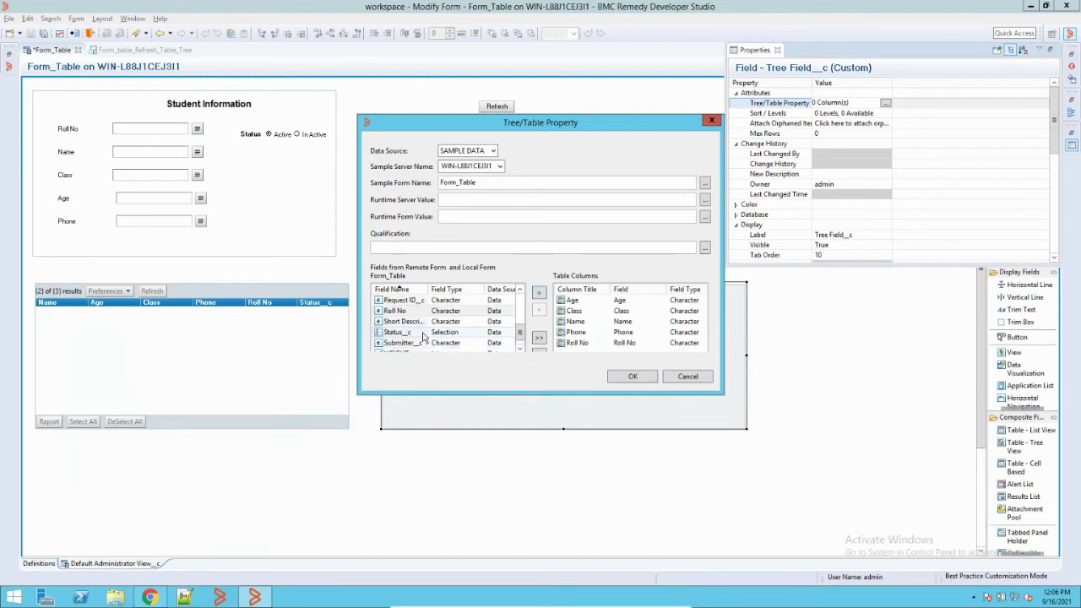
pyautogui.click(425, 334)
pyautogui.click(539, 293)
pyautogui.scroll(-2, 700, 334)
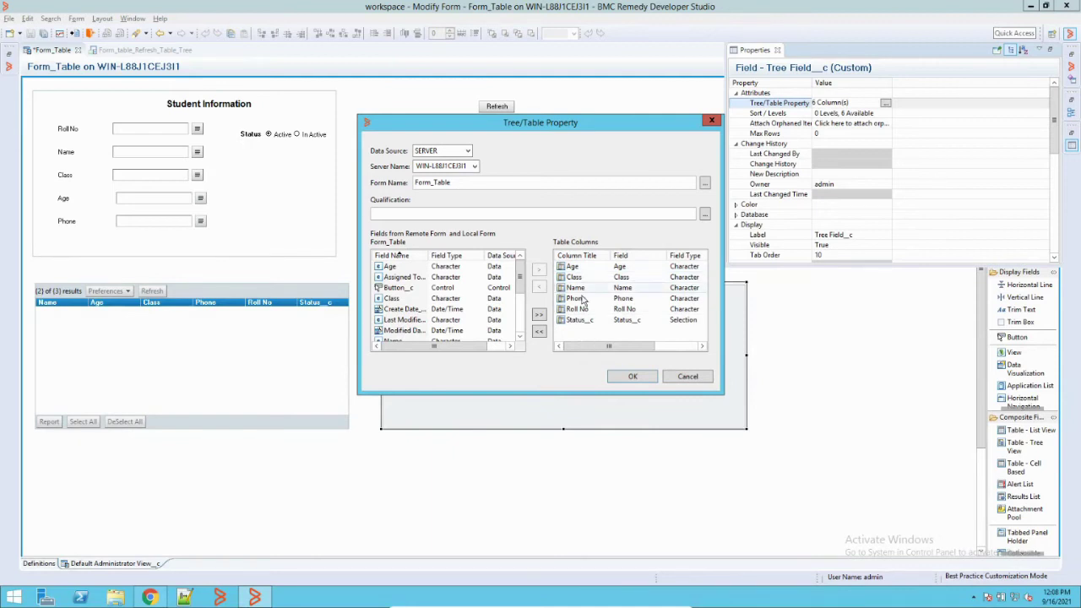
pyautogui.click(632, 377)
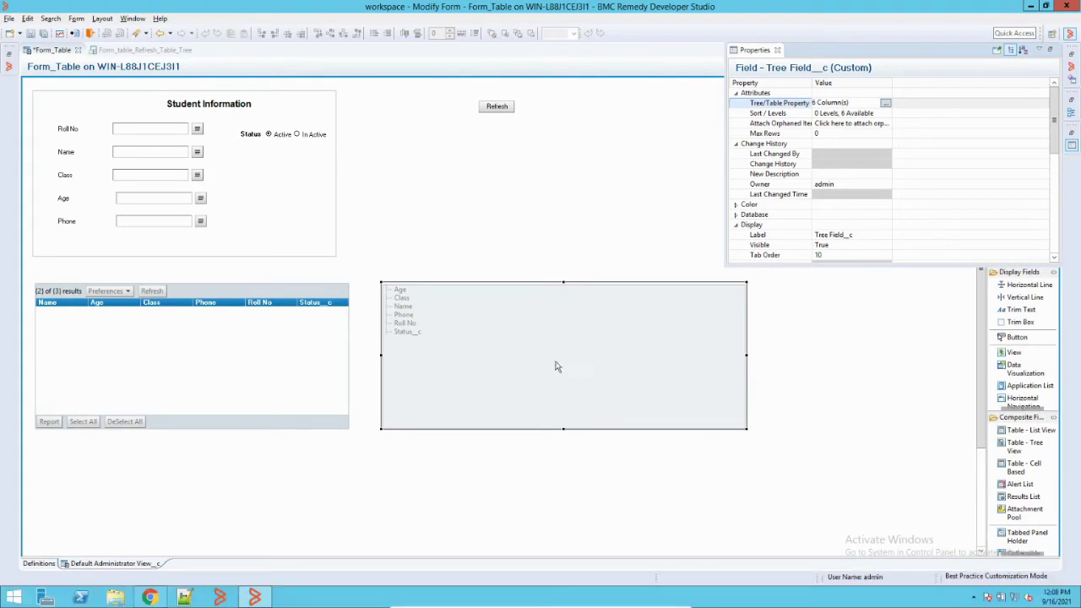
# - Open the tree field's Sort / Levels settings and add all six available columns as tree levels
pyautogui.hotkey('ctrl', 'm')
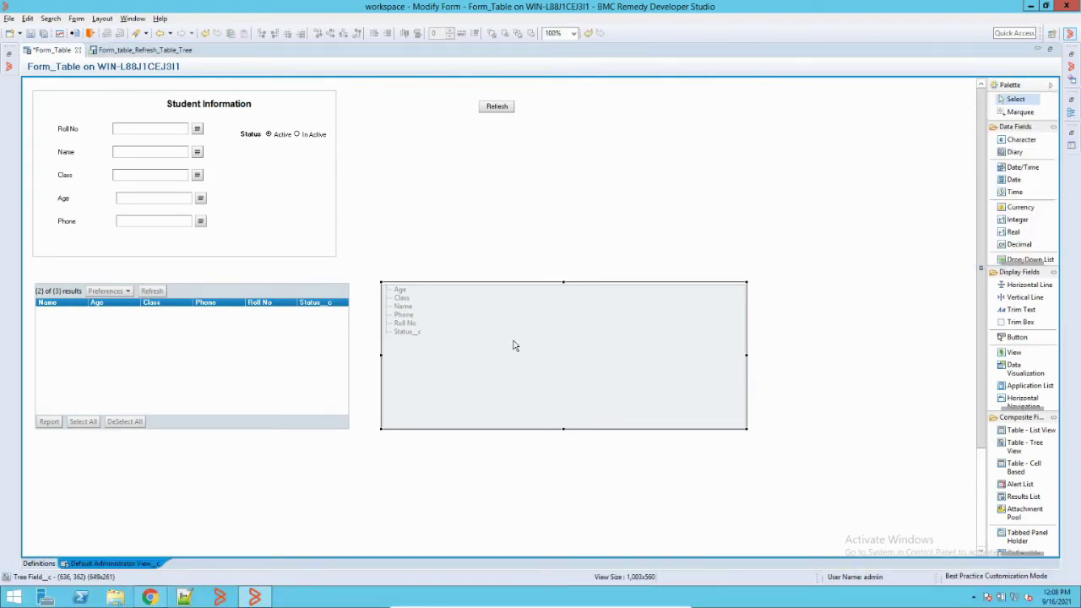
pyautogui.doubleClick(514, 345)
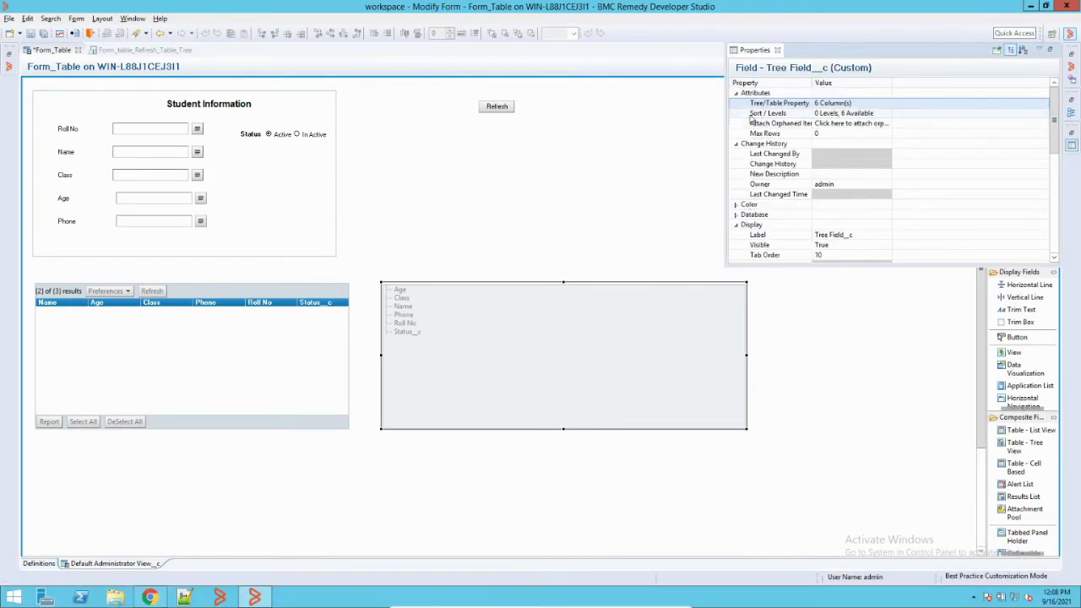
pyautogui.click(859, 116)
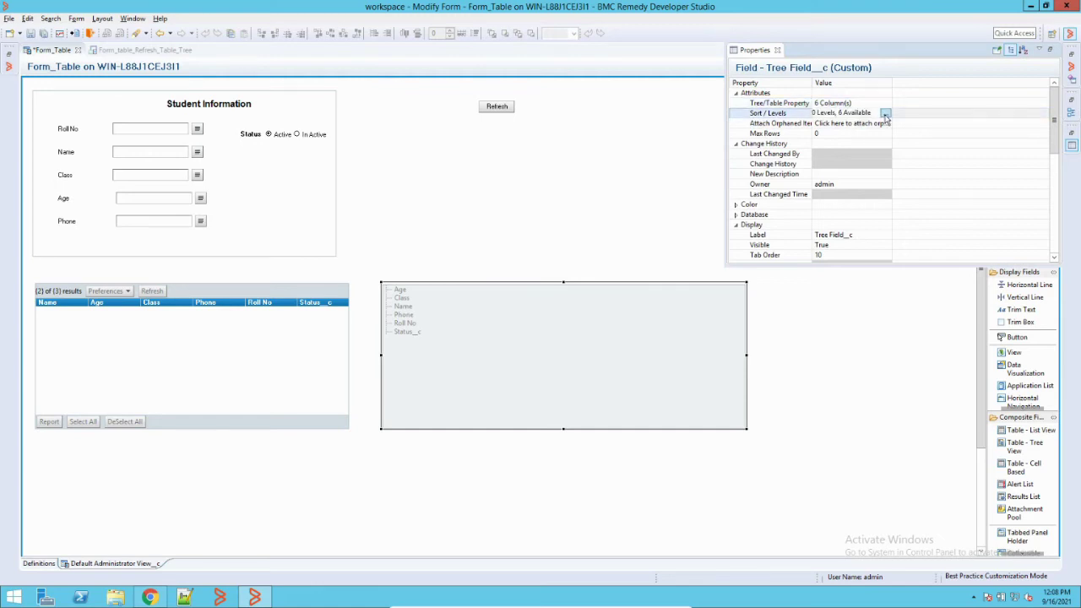
pyautogui.click(885, 113)
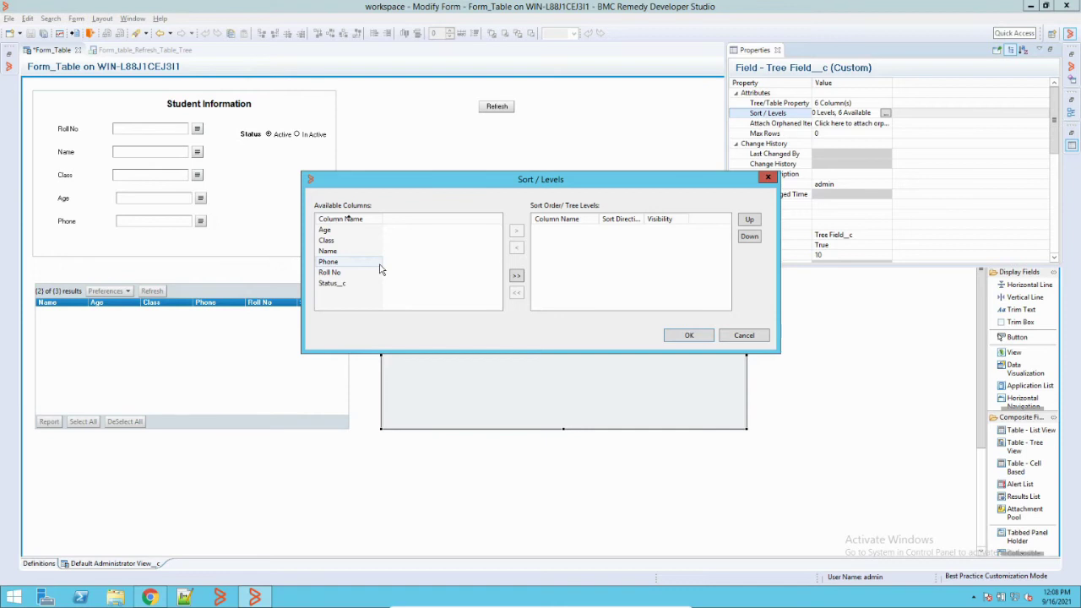
pyautogui.click(516, 277)
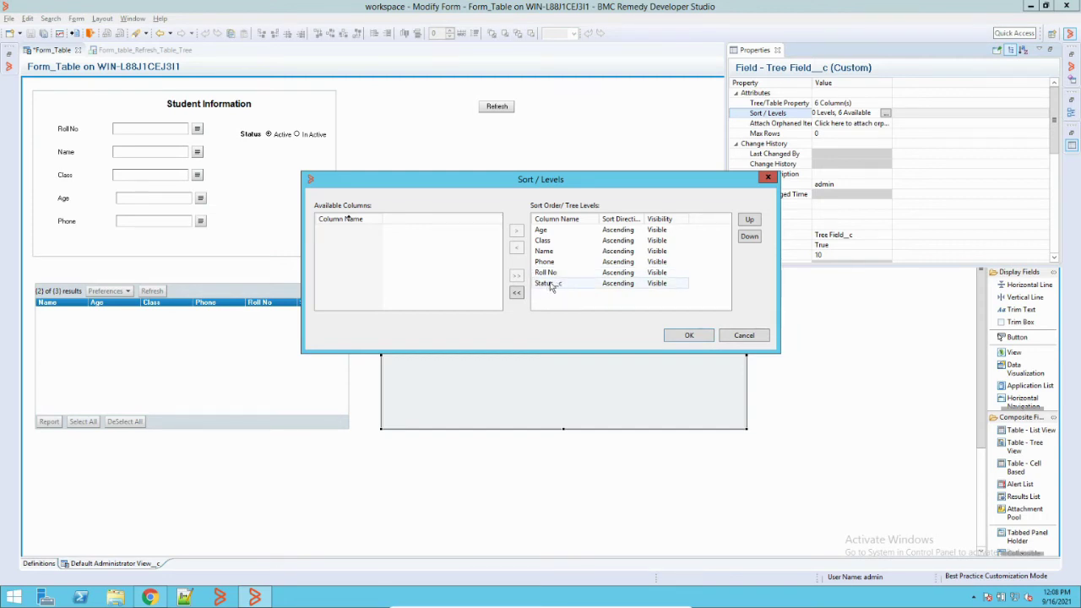
# - Move Status__c to the first position in the tree level order and apply the Sort / Levels settings
pyautogui.click(550, 284)
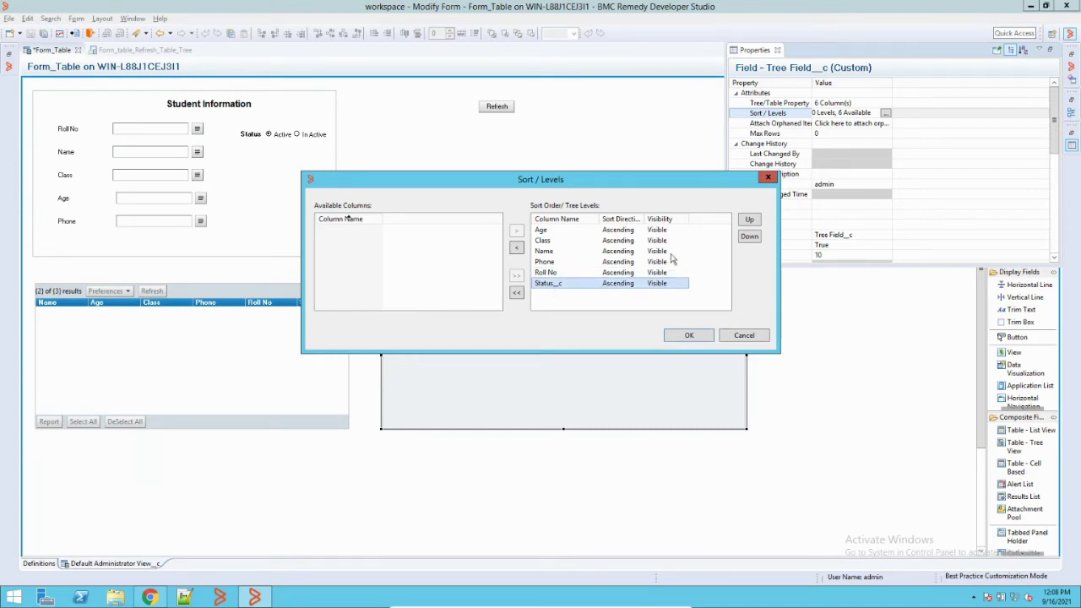
pyautogui.click(749, 220)
pyautogui.click(749, 221)
pyautogui.click(749, 221)
pyautogui.click(749, 220)
pyautogui.click(748, 220)
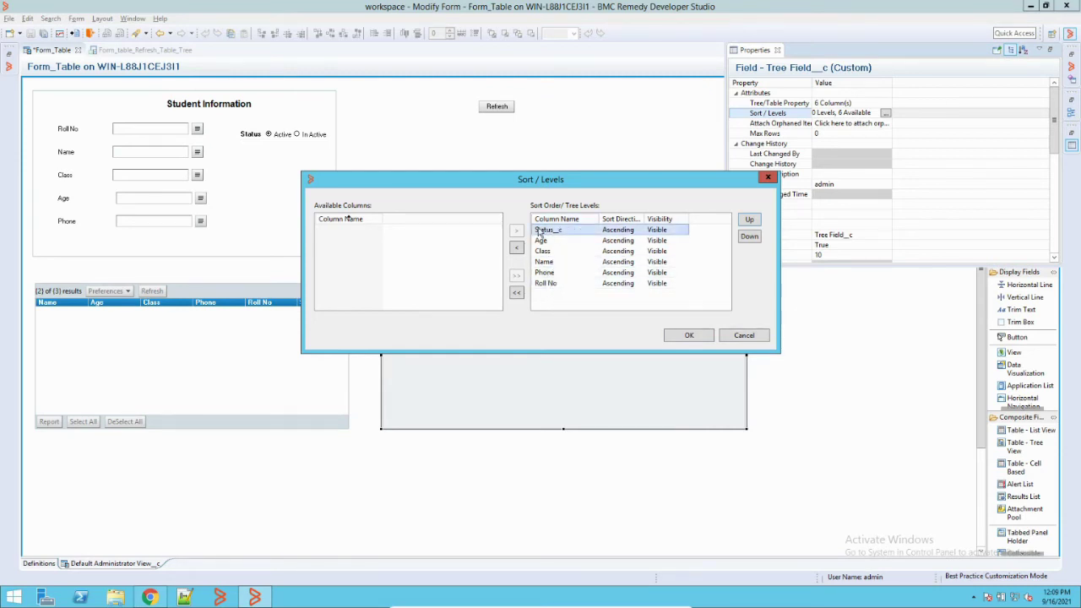
pyautogui.click(688, 336)
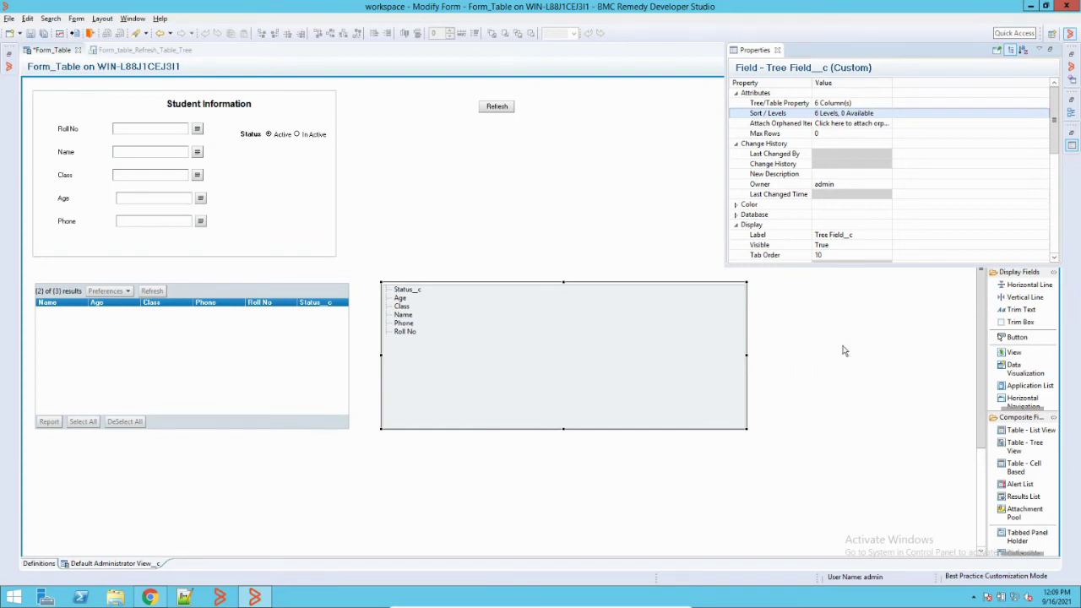
# - Narrow the tree field by pulling in its right edge so it is about as wide as the list table
pyautogui.click(701, 347)
pyautogui.moveTo(746, 356); pyautogui.dragTo(693, 364)
pyautogui.click(789, 350)
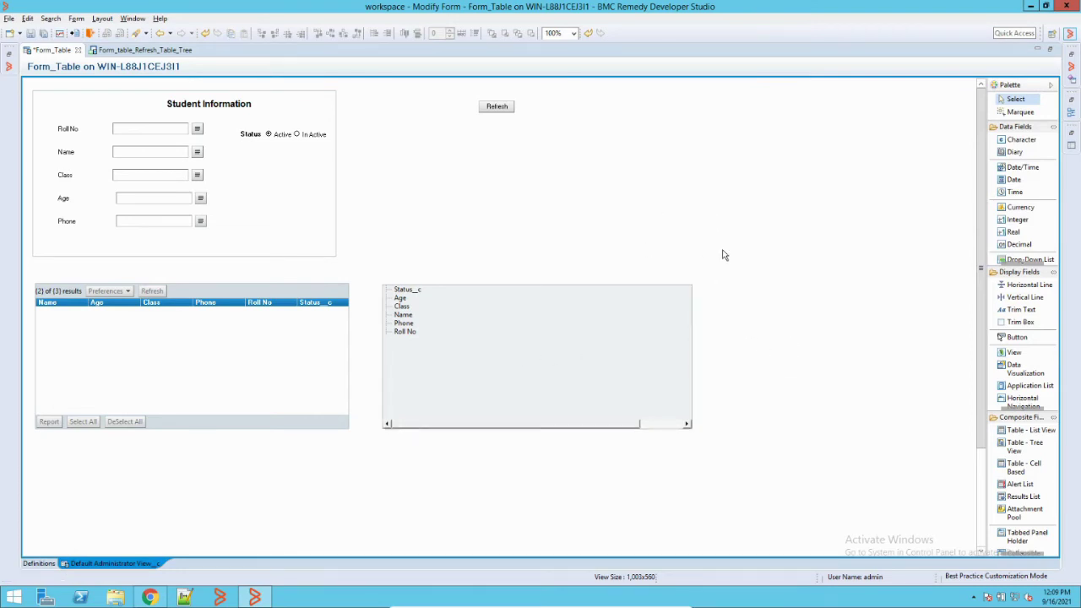
# - Create a cell-based table of about 600 by 276 in the current view and place it directly below the list table
pyautogui.rightClick(589, 186)
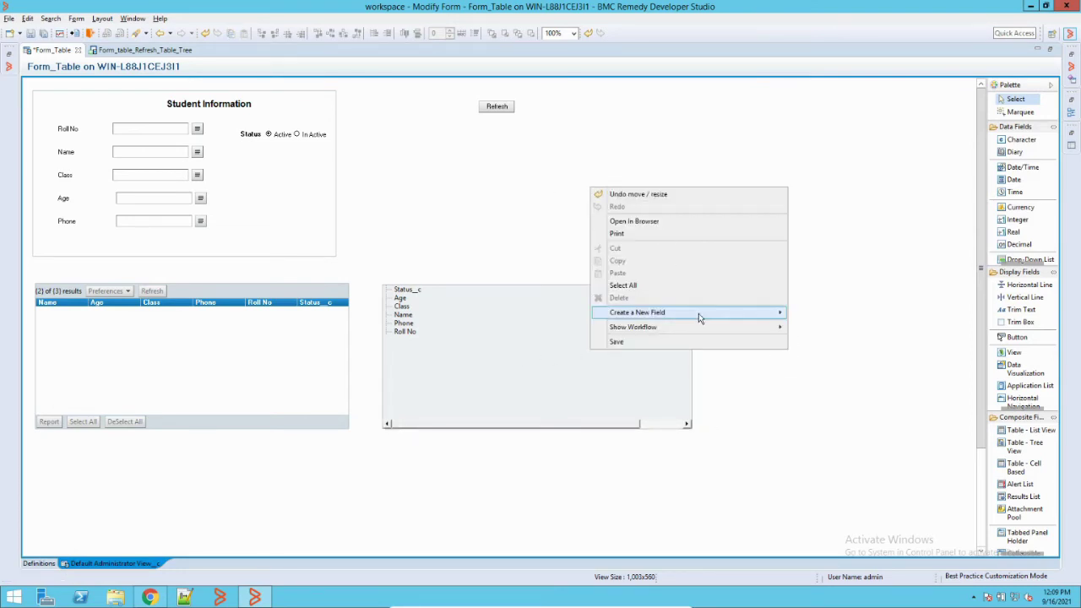
pyautogui.moveTo(715, 314)
pyautogui.moveTo(820, 316)
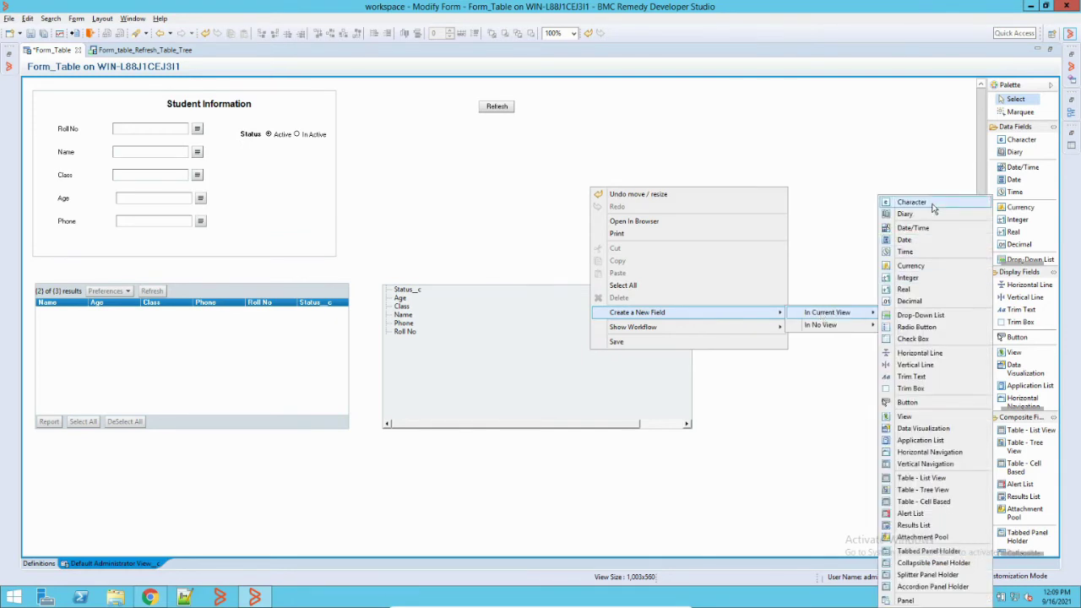
pyautogui.click(931, 504)
pyautogui.moveTo(758, 245); pyautogui.dragTo(765, 341)
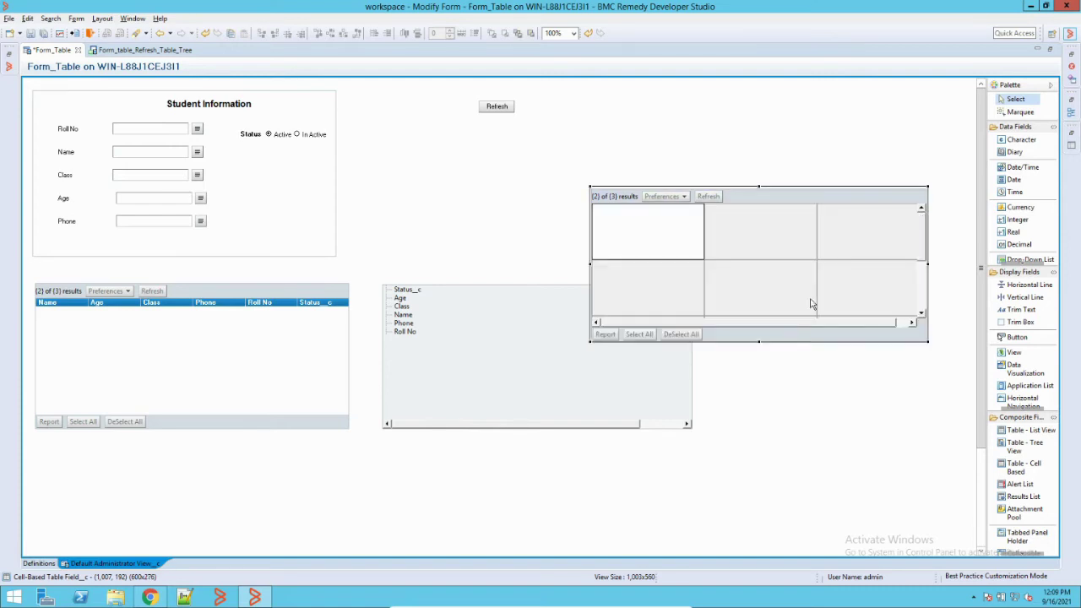
pyautogui.scroll(-3, 982, 245)
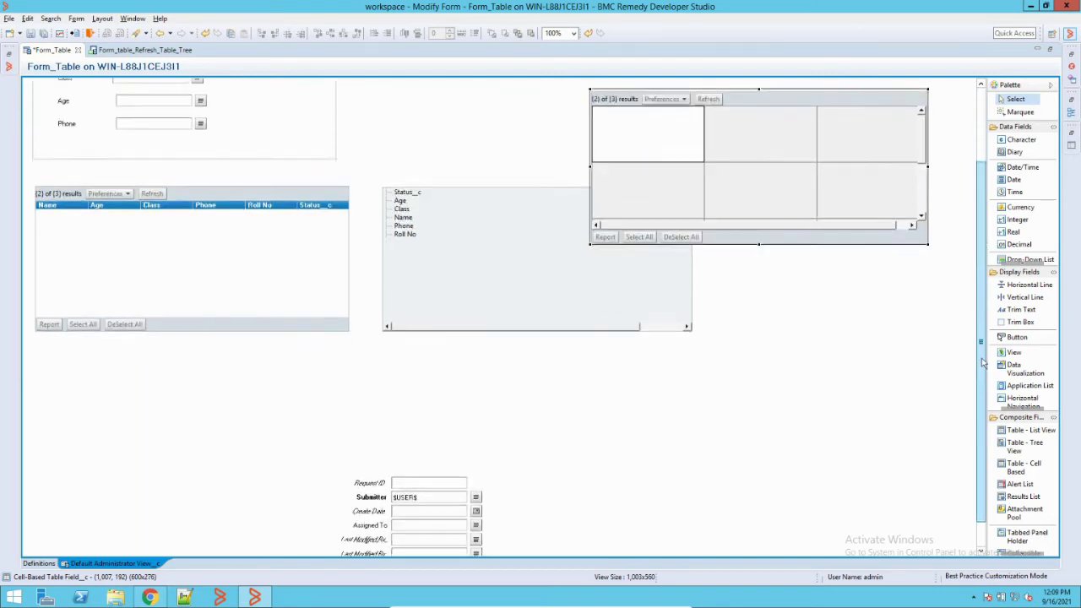
pyautogui.moveTo(759, 158); pyautogui.dragTo(205, 398)
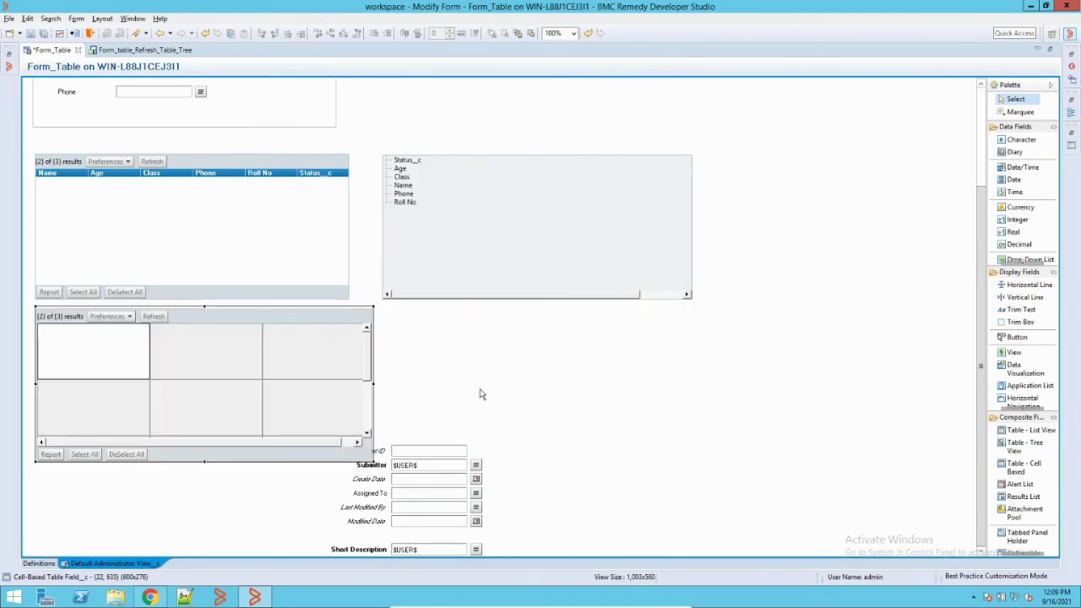
# - Move the Request ID, Submitter and Assigned To fields down and to the right, clear of the cell-based table
pyautogui.moveTo(561, 430); pyautogui.dragTo(352, 548)
pyautogui.moveTo(419, 455); pyautogui.dragTo(567, 555)
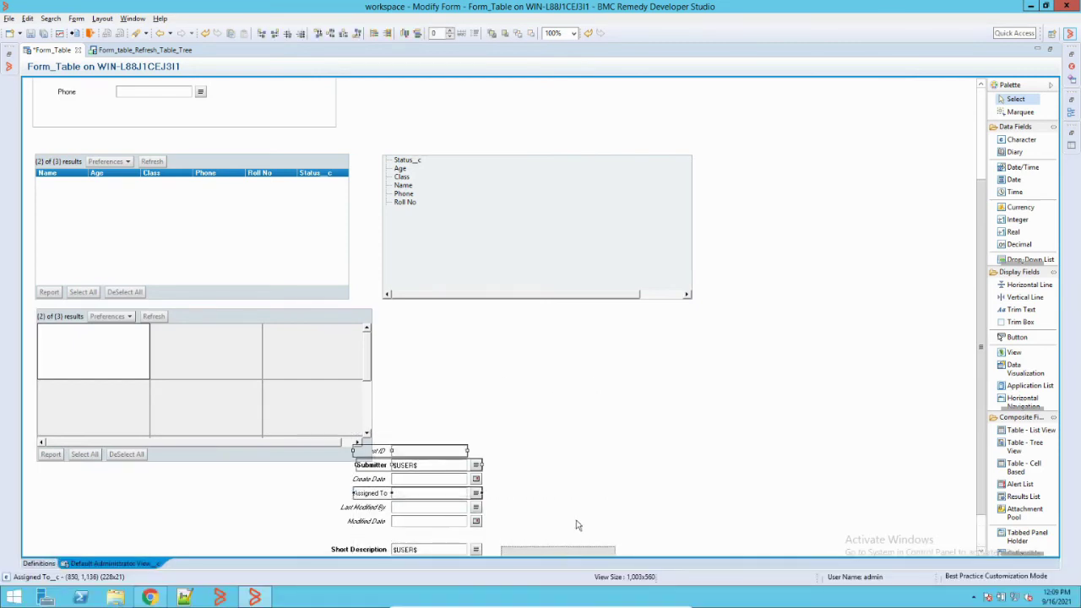
pyautogui.moveTo(526, 453); pyautogui.dragTo(374, 555)
# - Open the cell-based table's Remote/Local Fields settings and add Age and Class from Form_Table as columns
pyautogui.click(282, 377)
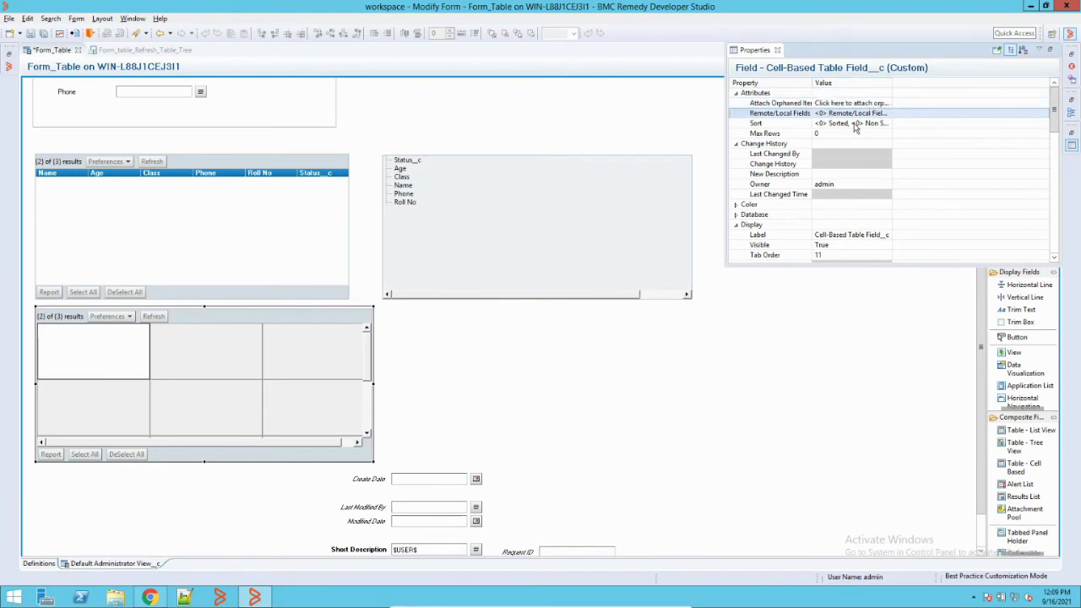
pyautogui.click(878, 113)
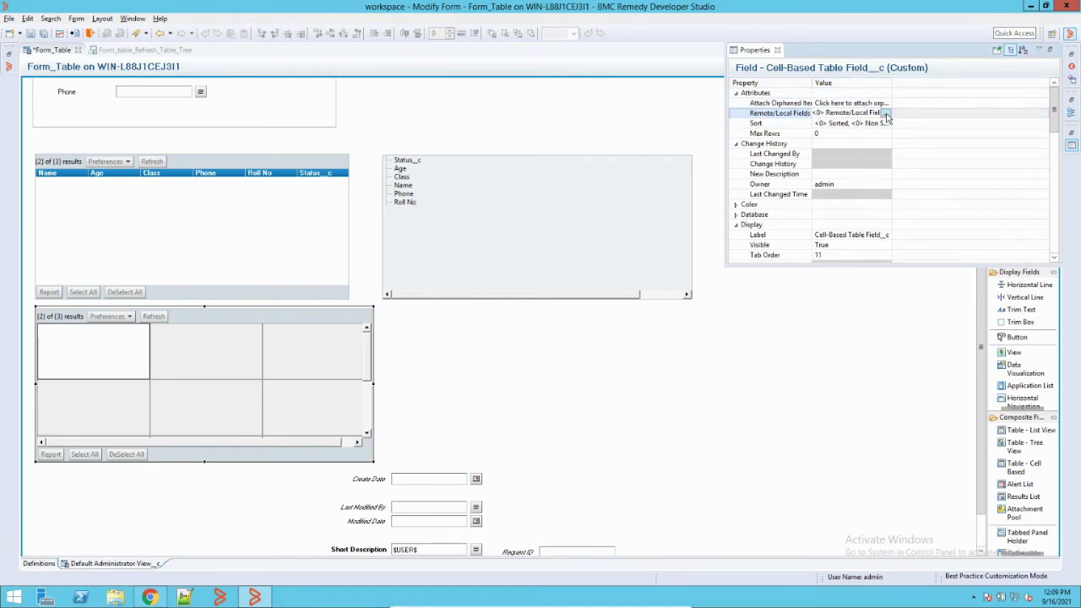
pyautogui.click(885, 114)
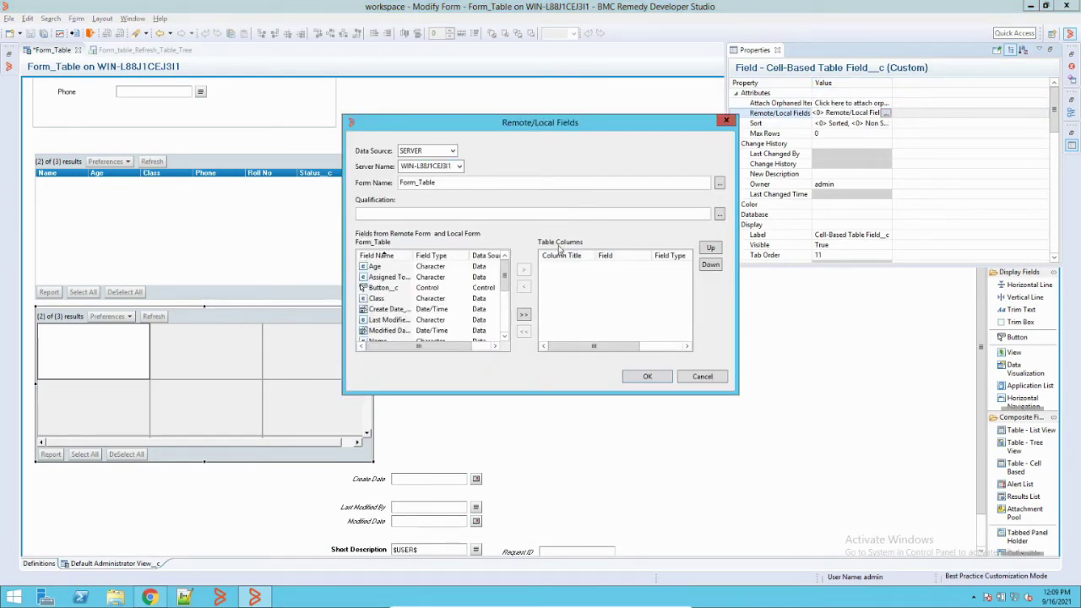
pyautogui.click(374, 266)
pyautogui.click(525, 270)
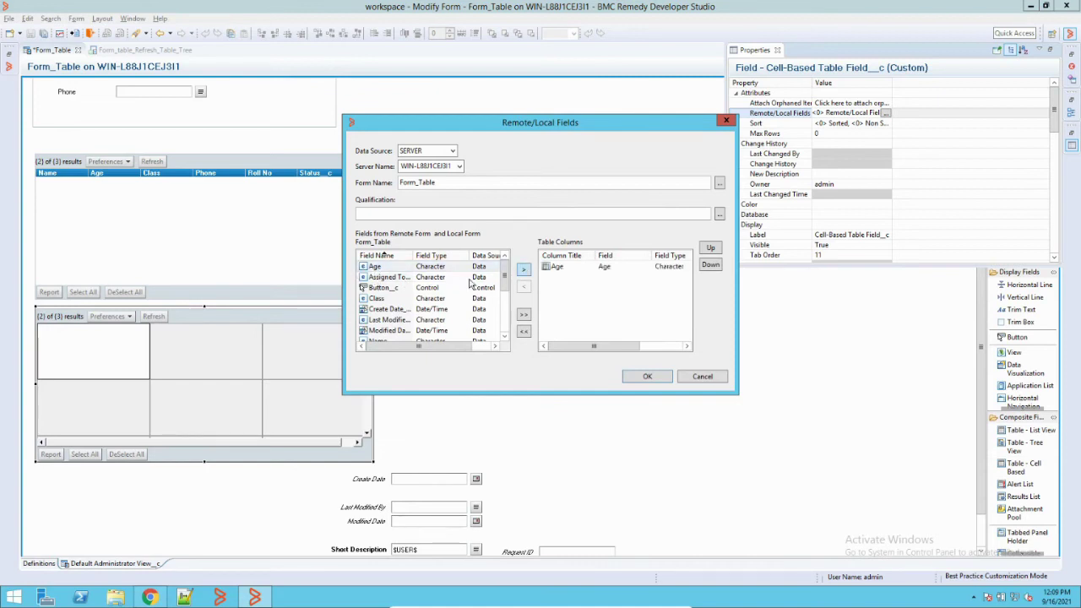
pyautogui.click(377, 299)
pyautogui.click(524, 271)
# - Add the Name, Phone and Status__c fields to the cell-based table's columns
pyautogui.scroll(-1, 422, 304)
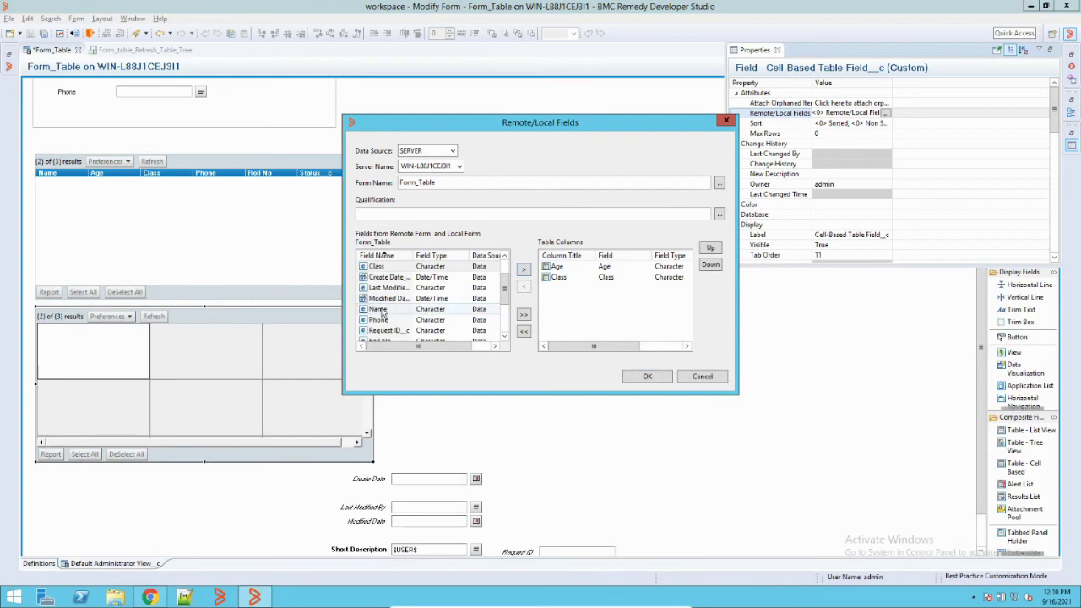
pyautogui.click(380, 309)
pyautogui.click(524, 270)
pyautogui.click(430, 320)
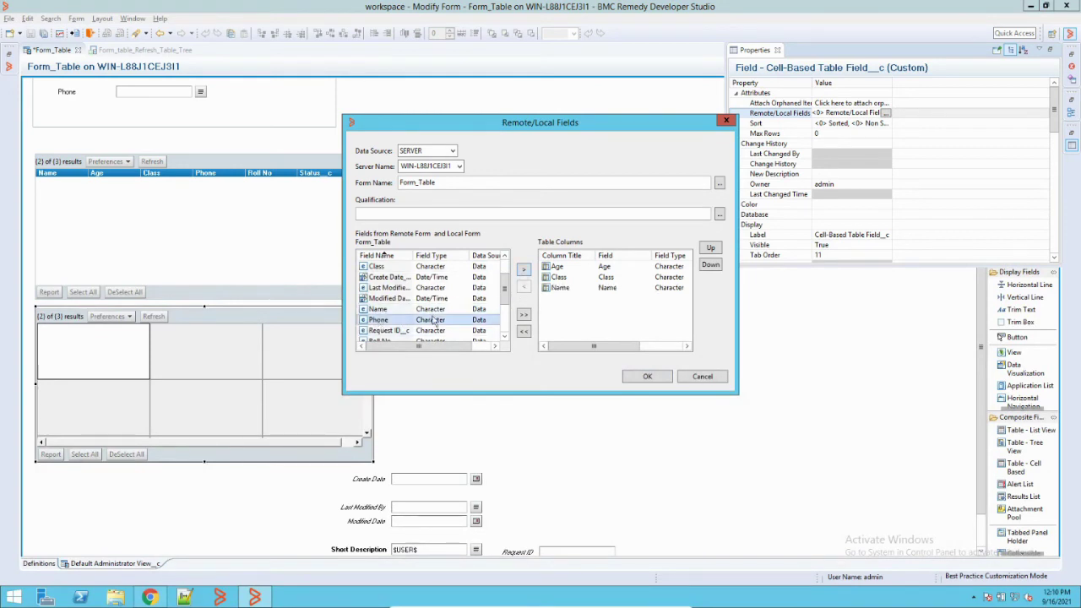
pyautogui.click(523, 270)
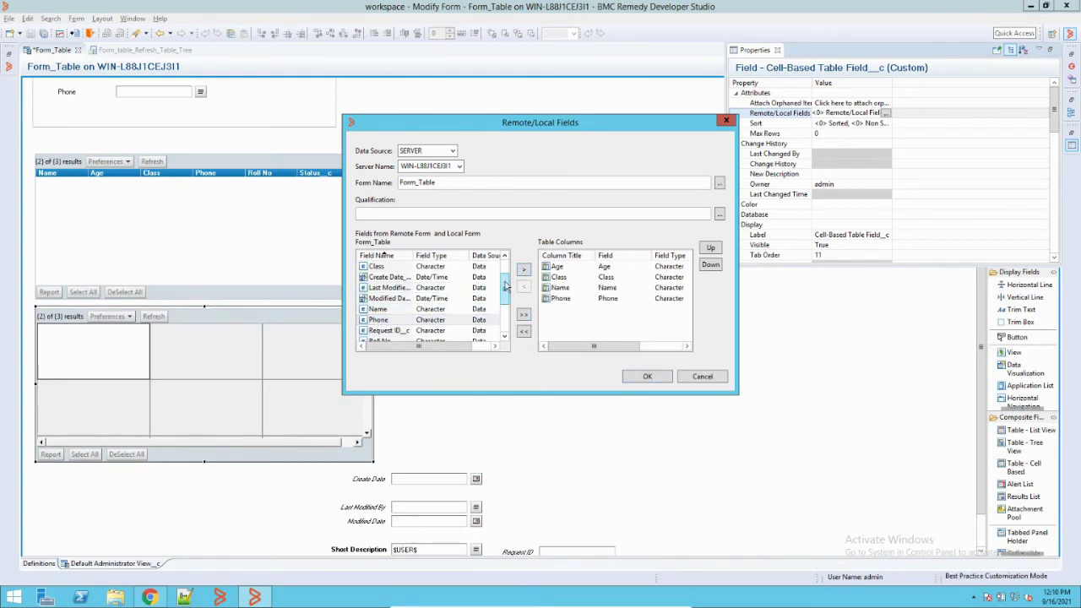
pyautogui.scroll(-2, 505, 287)
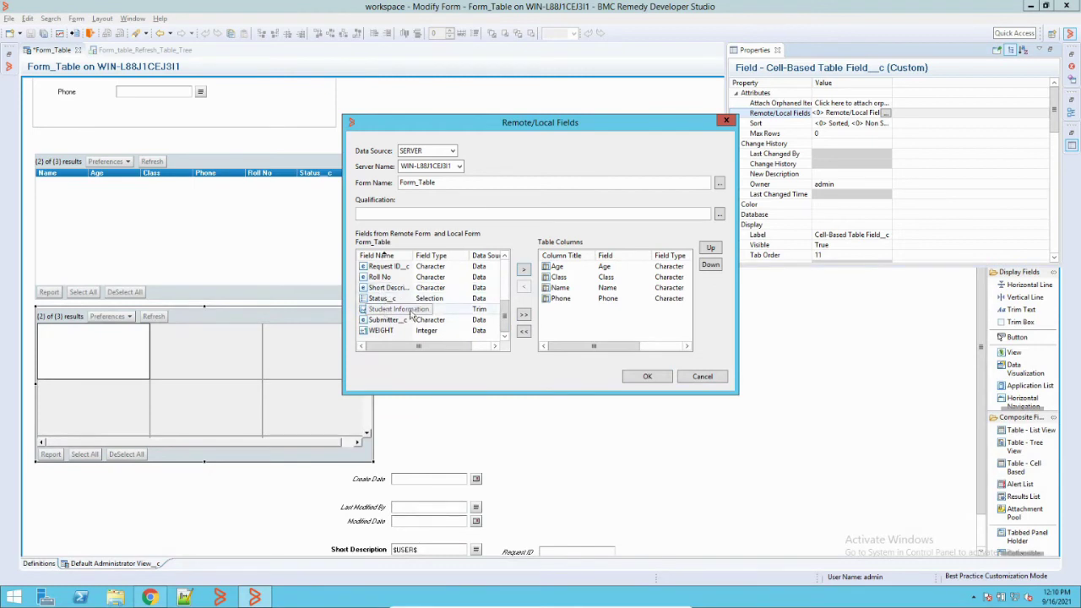
pyautogui.click(388, 301)
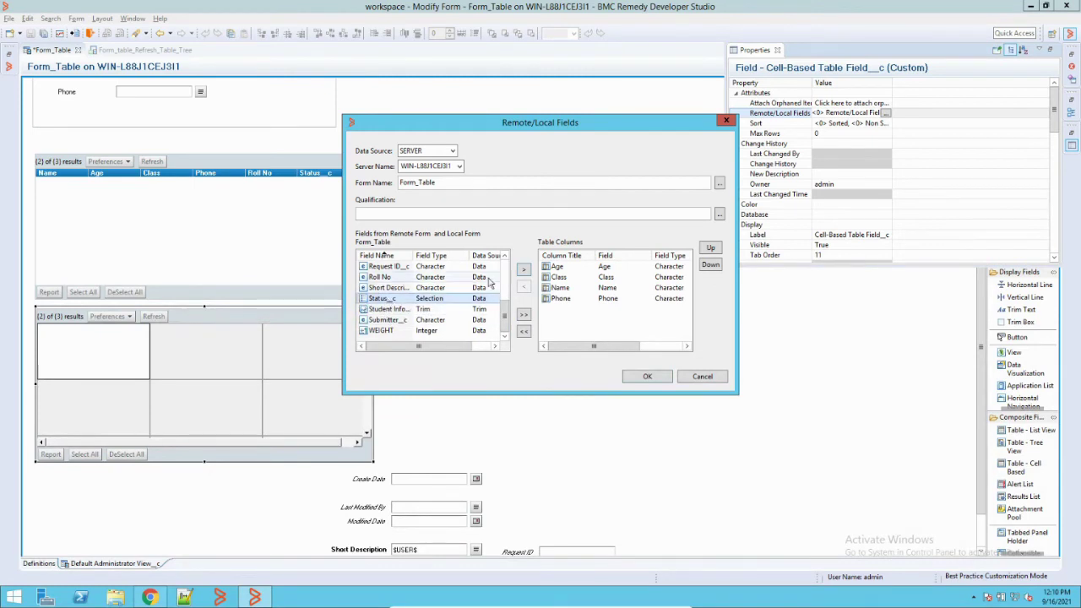
pyautogui.click(524, 270)
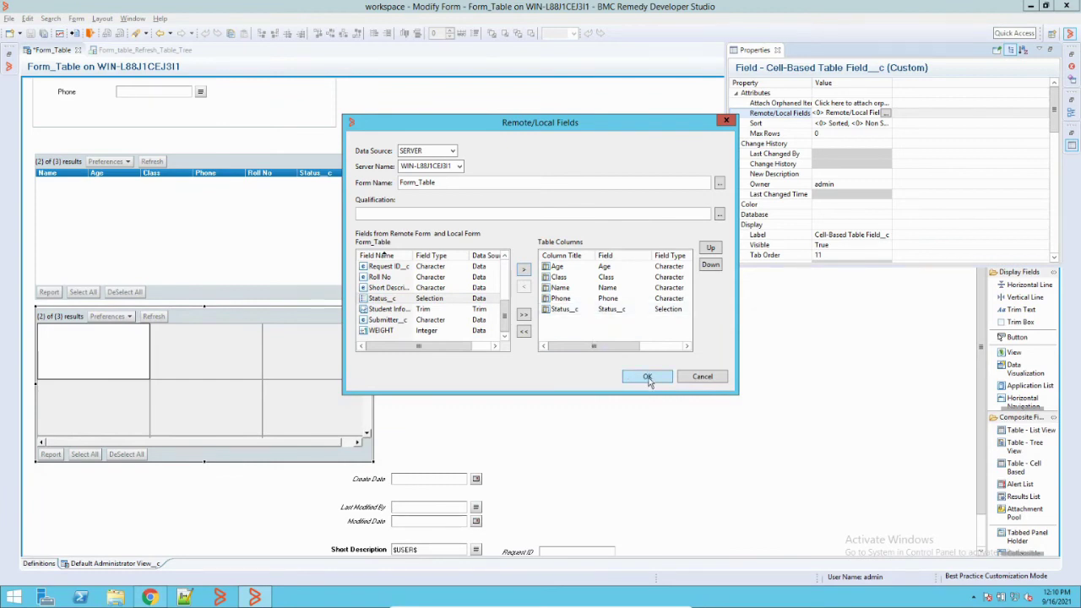
# - Move Name to the first position among the cell-based table's columns and apply the field settings
pyautogui.doubleClick(562, 287)
pyautogui.click(710, 247)
pyautogui.click(710, 247)
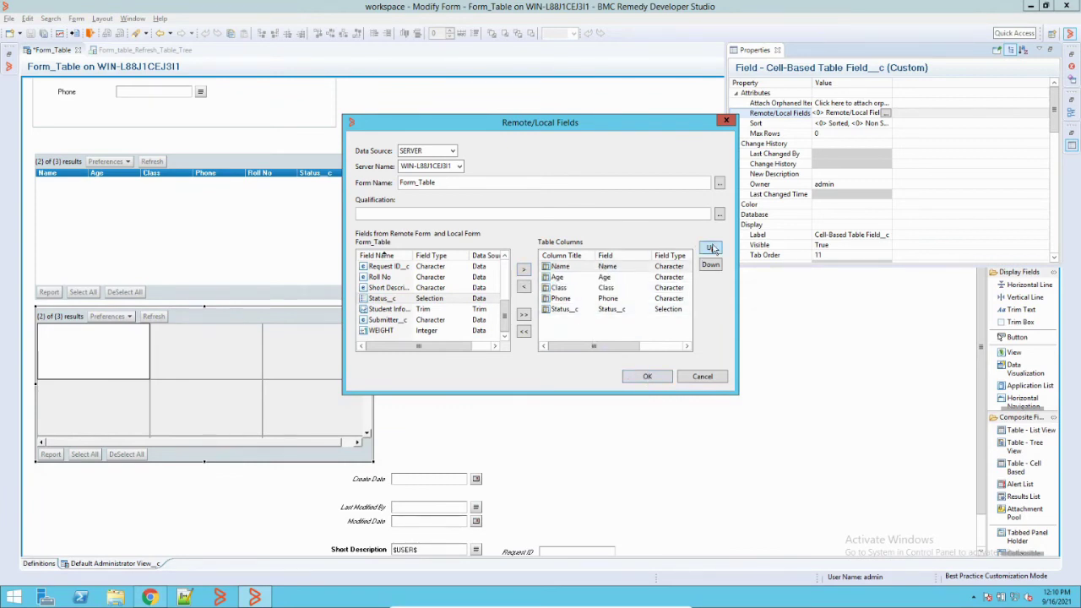
pyautogui.click(644, 376)
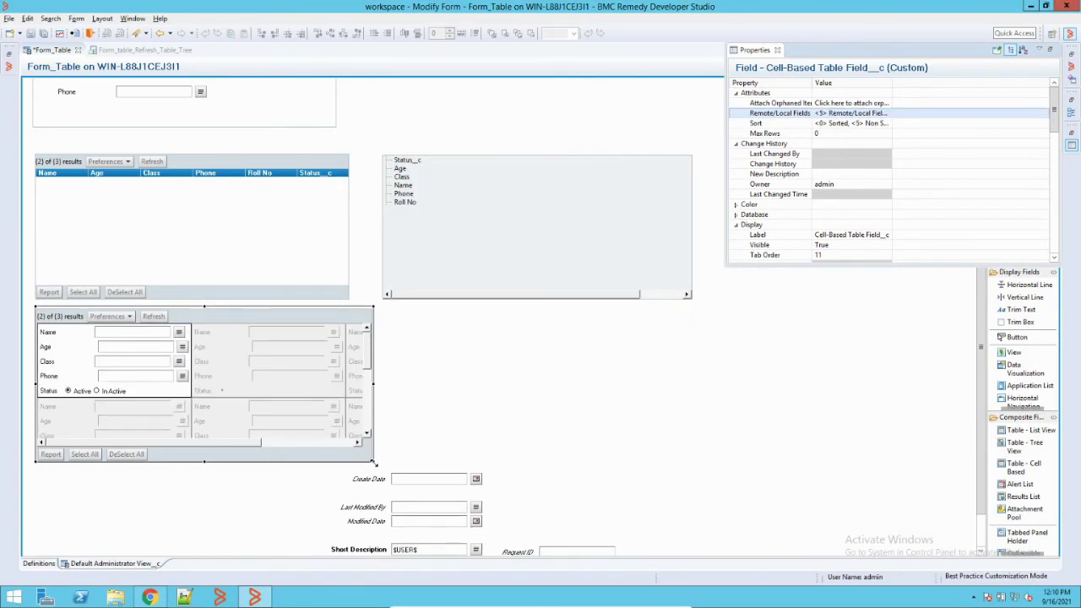
# - Enlarge the cell-based table to about 804 by 407 and check its cell layout
pyautogui.moveTo(372, 464); pyautogui.dragTo(488, 537)
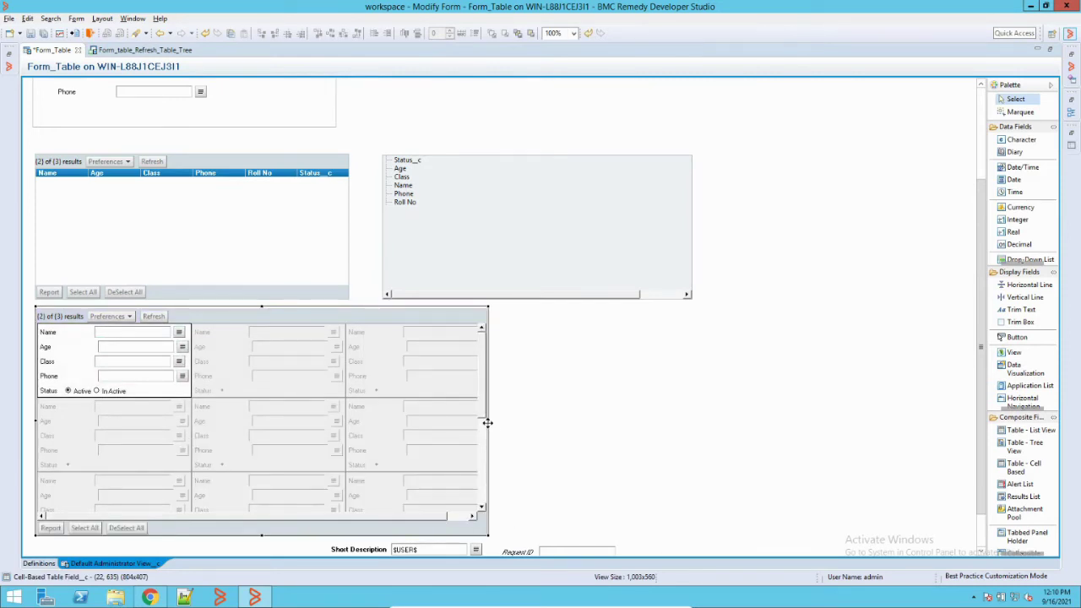
pyautogui.scroll(-1, 486, 420)
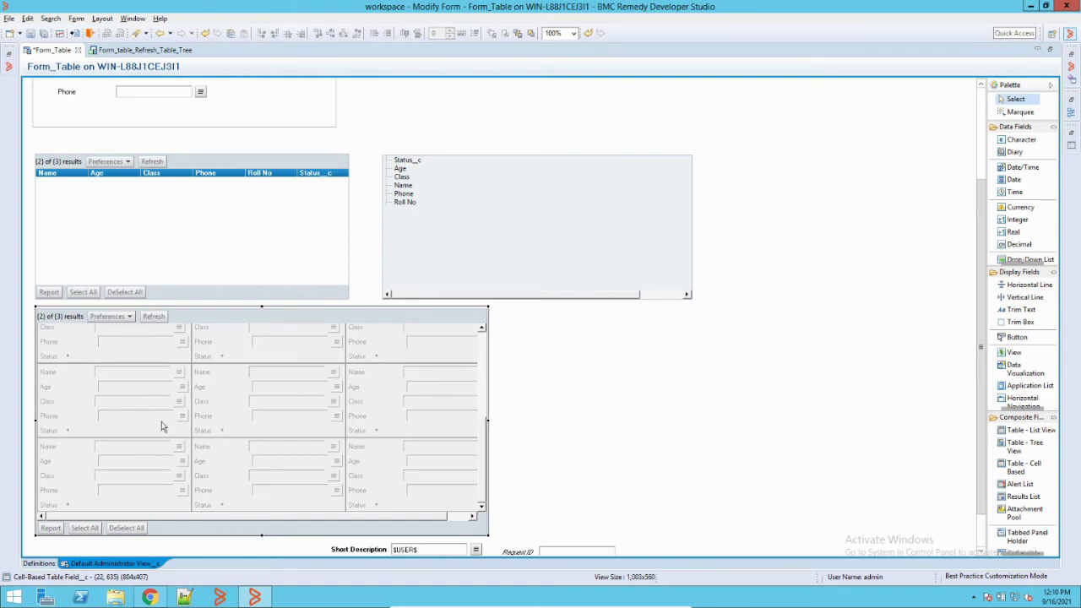
pyautogui.scroll(1, 482, 390)
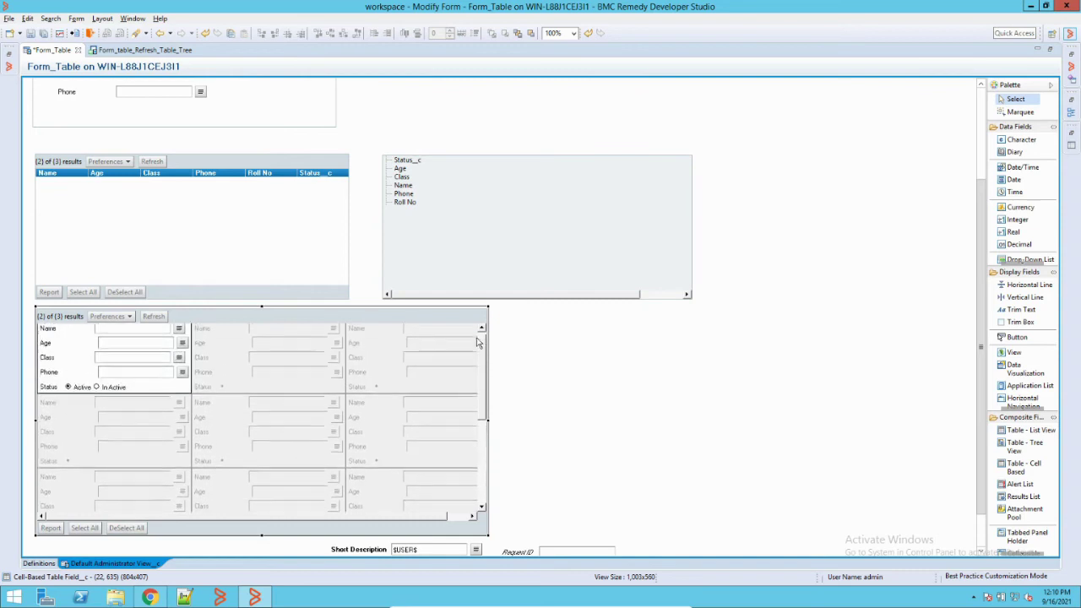
# - Select the Name, Age, Class, Phone and Status fields in the first cell and even out their label and entry-box widths
pyautogui.click(100, 336)
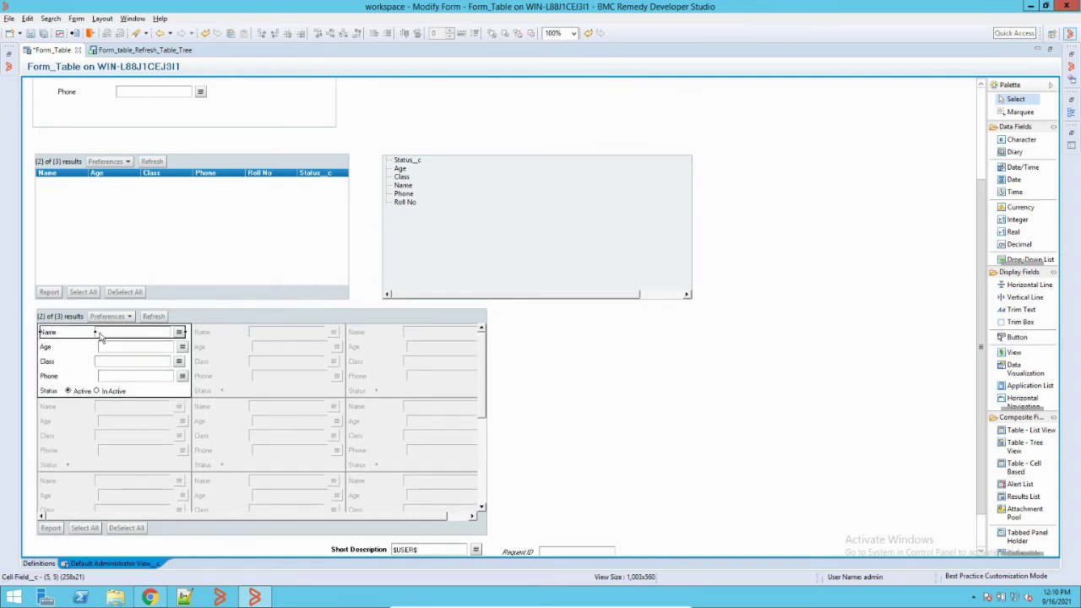
pyautogui.keyDown('ctrl'); pyautogui.click(108, 353); pyautogui.keyUp('ctrl')
pyautogui.keyDown('ctrl'); pyautogui.click(108, 364); pyautogui.keyUp('ctrl')
pyautogui.keyDown('ctrl'); pyautogui.click(108, 378); pyautogui.keyUp('ctrl')
pyautogui.keyDown('ctrl'); pyautogui.click(107, 394); pyautogui.keyUp('ctrl')
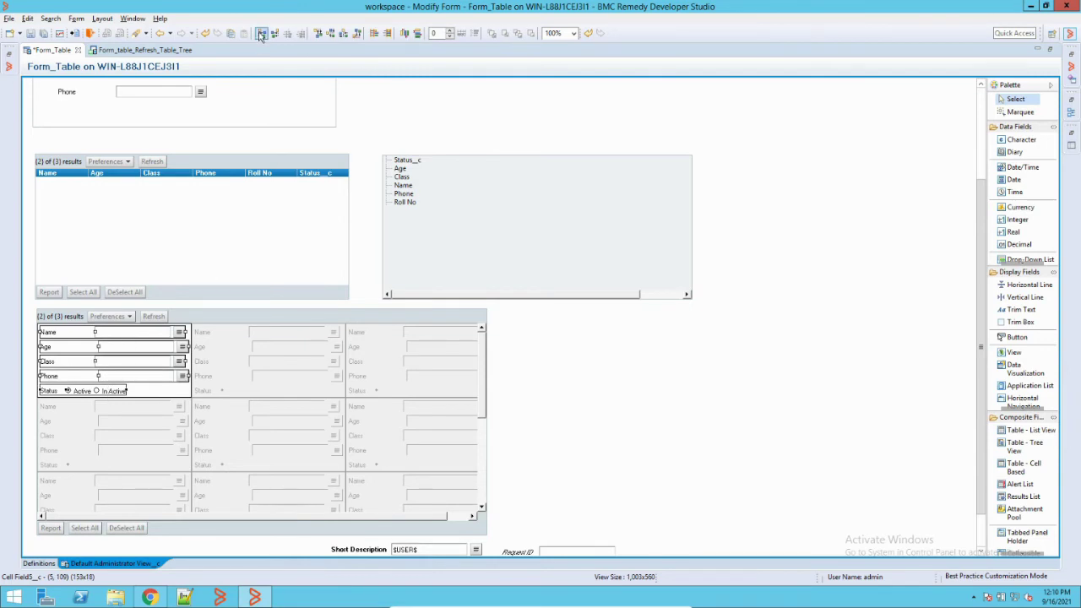
pyautogui.click(388, 34)
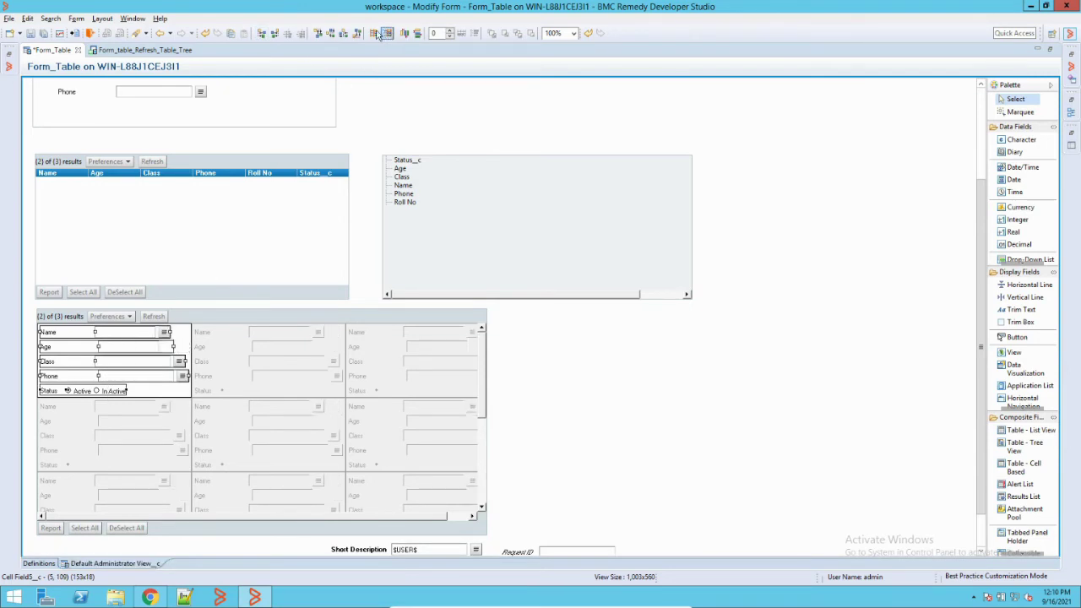
pyautogui.click(374, 34)
pyautogui.click(376, 34)
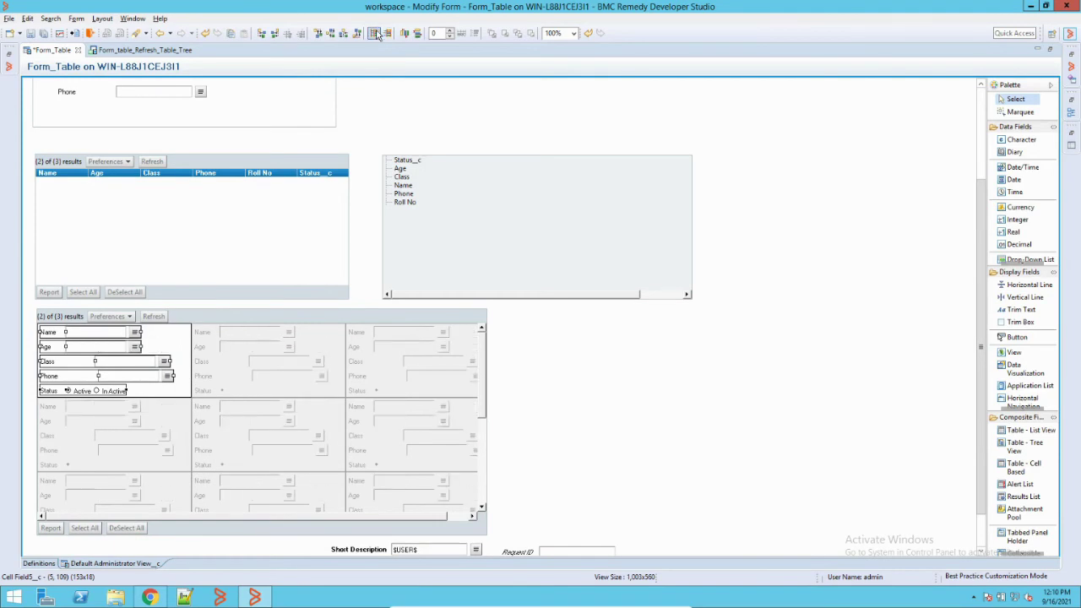
pyautogui.click(416, 34)
pyautogui.click(417, 34)
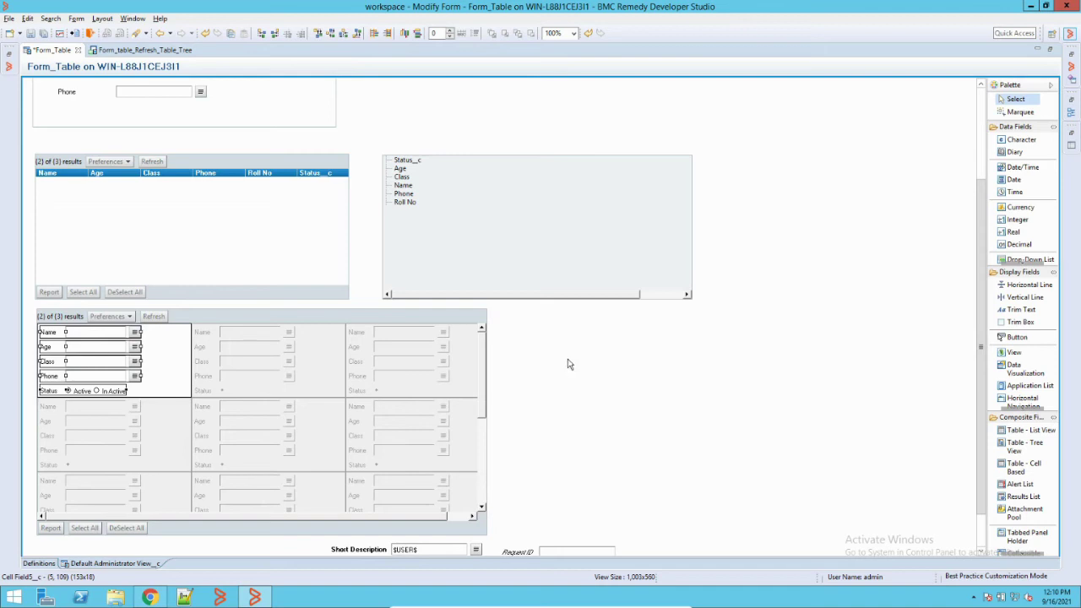
# - Switch to the browser and flush the cache in the BMC Remedy Mid Tier Configuration Tool
pyautogui.click(523, 368)
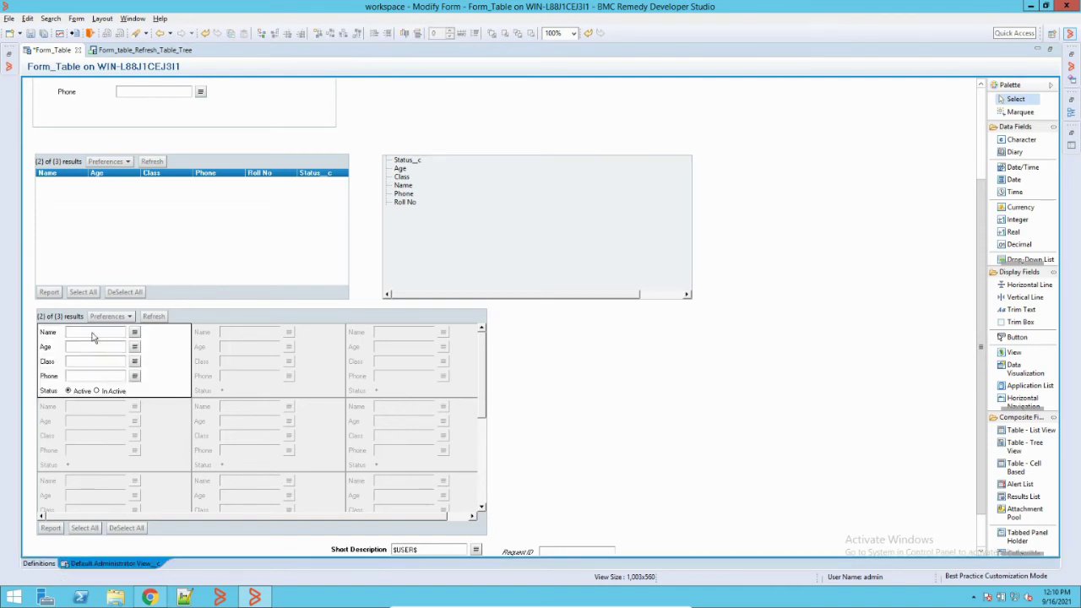
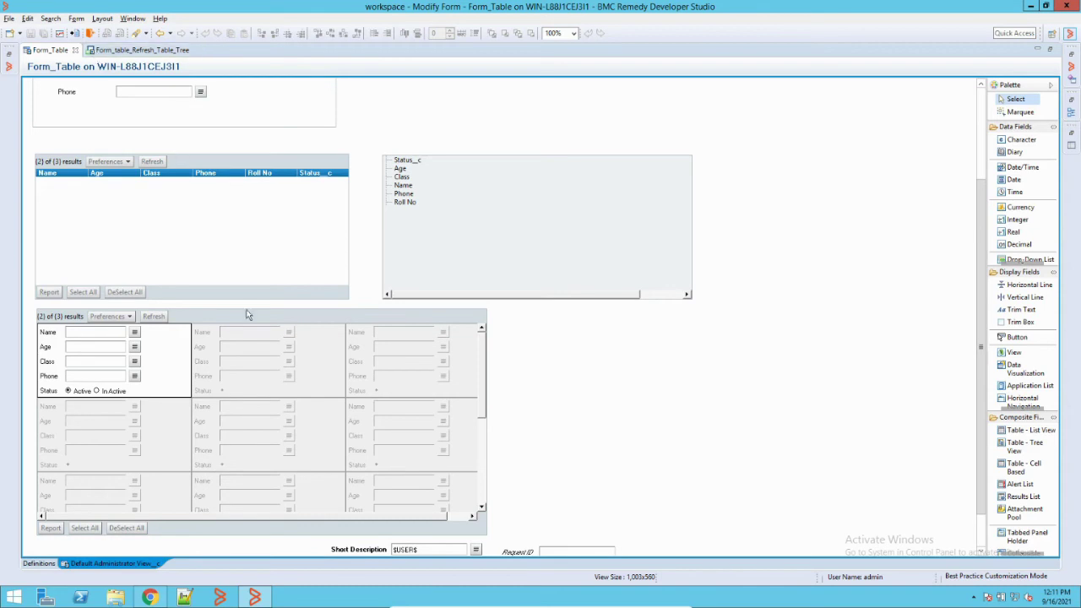
pyautogui.click(155, 598)
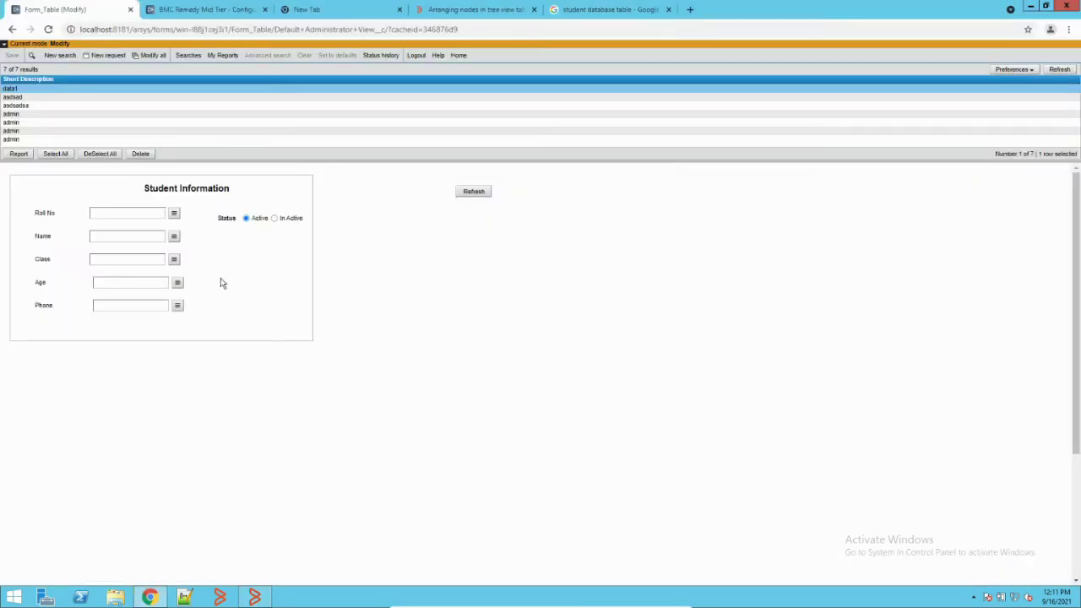
pyautogui.click(203, 9)
pyautogui.click(242, 172)
pyautogui.click(591, 159)
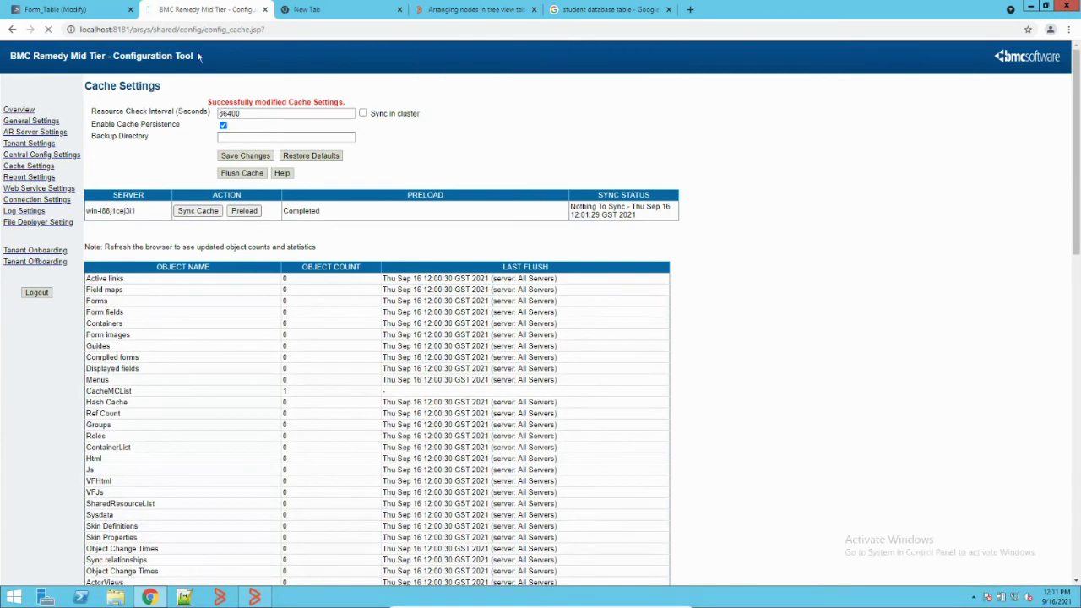
# - Reload the Form_Table page and load the student records in the list-view table
pyautogui.click(84, 10)
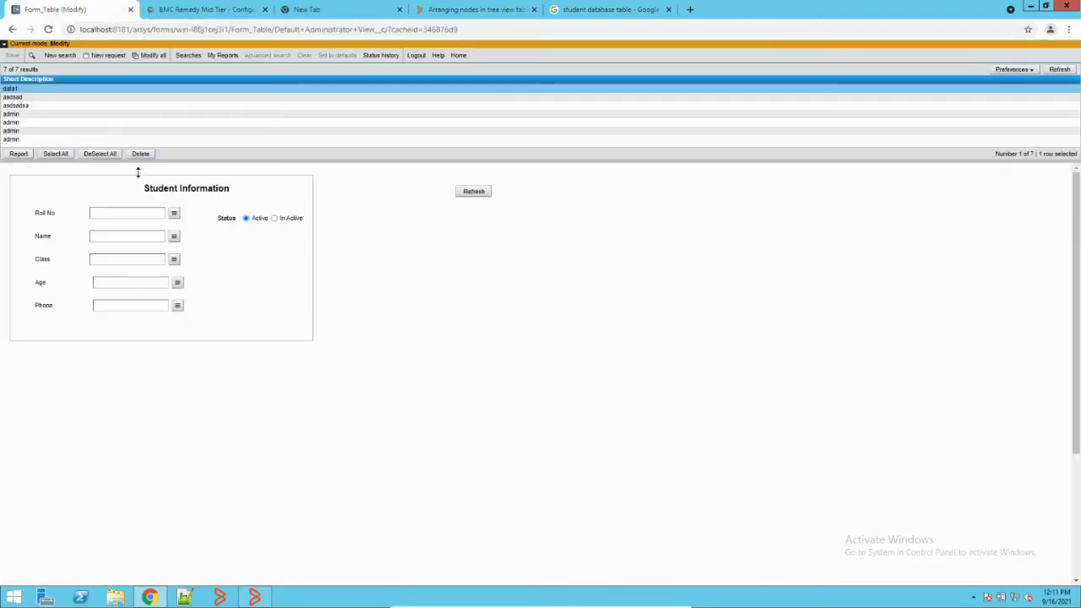
pyautogui.click(48, 29)
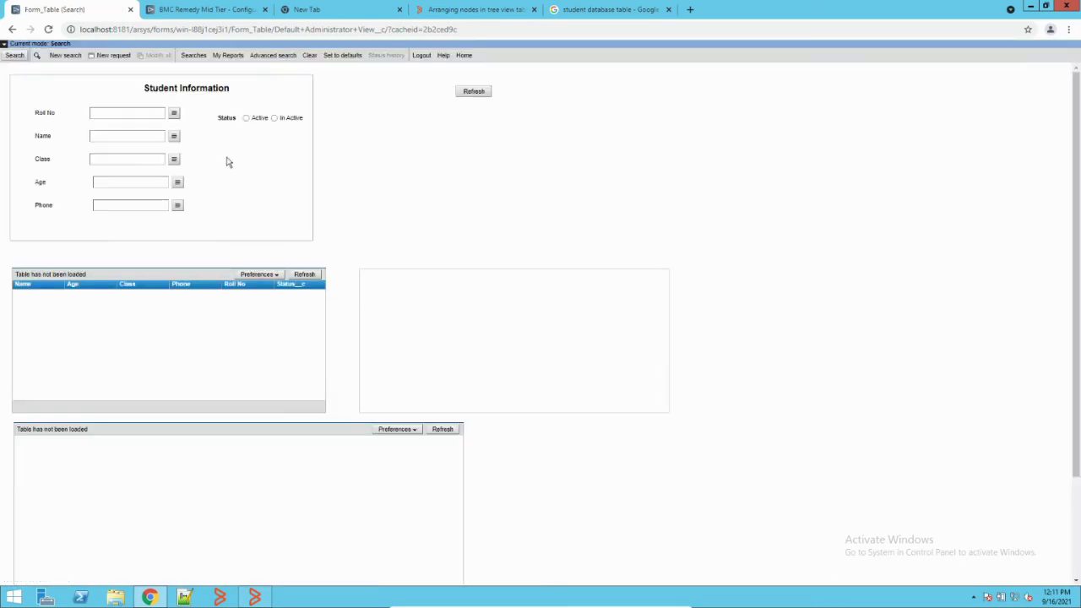
pyautogui.click(306, 275)
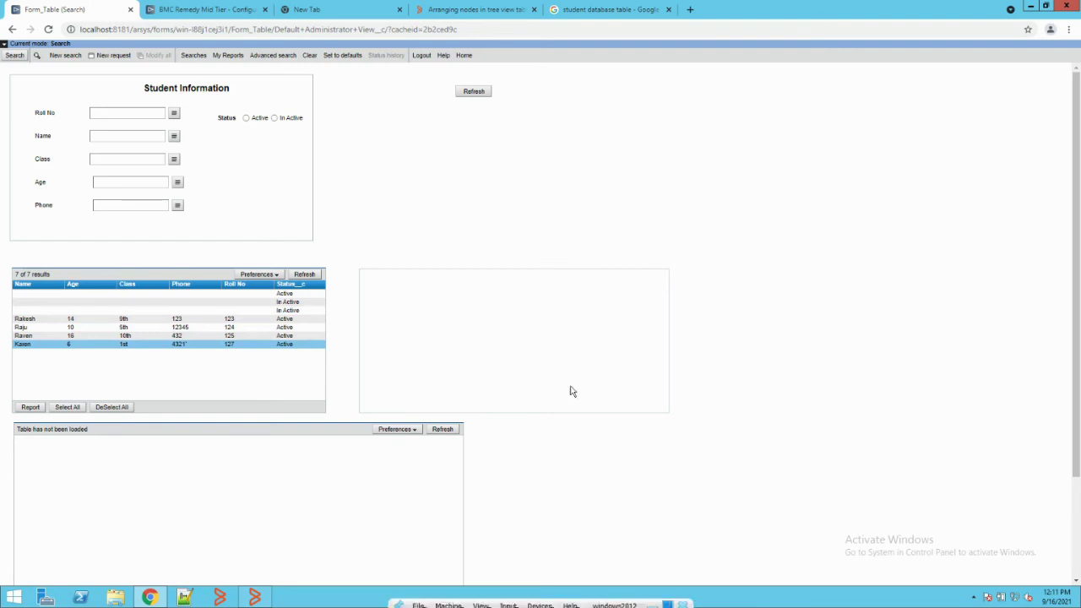
pyautogui.click(652, 600)
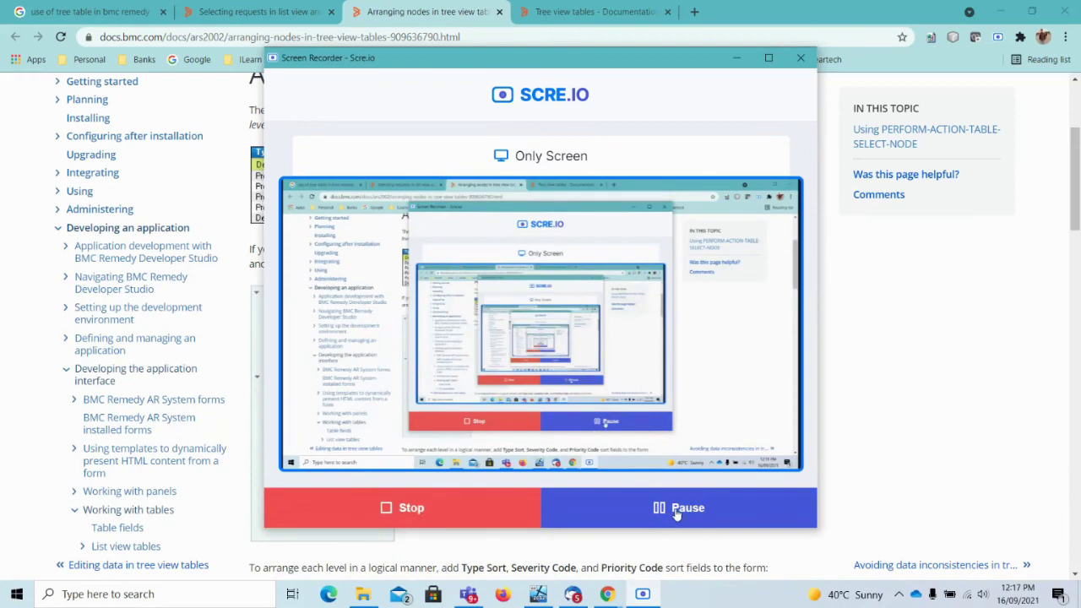
pyautogui.click(538, 594)
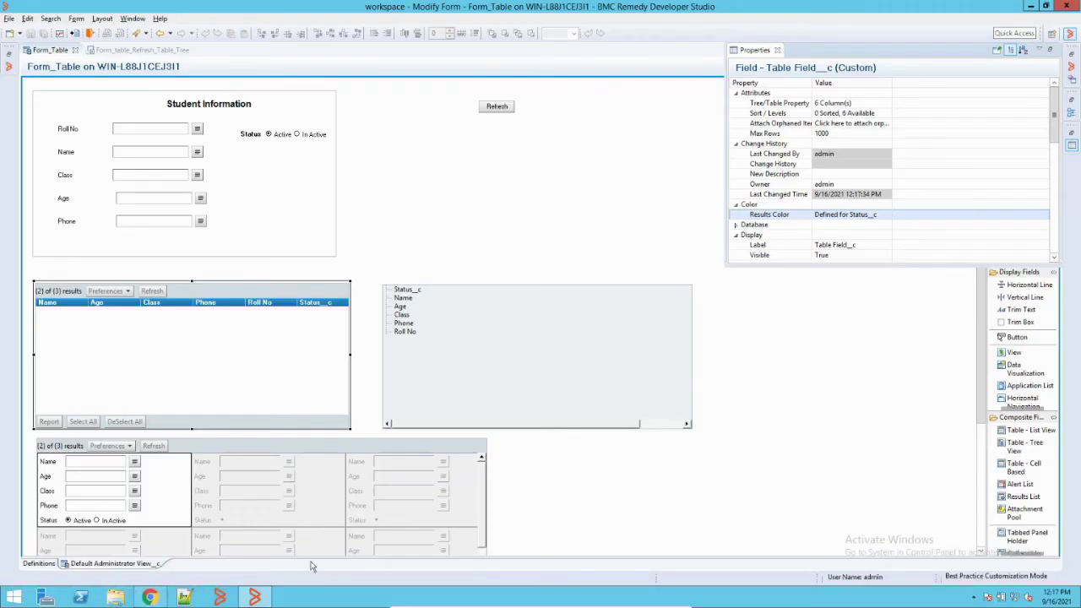
# - Switch to the browser, start a new search in Form_Table and load the tree-view table
pyautogui.click(152, 595)
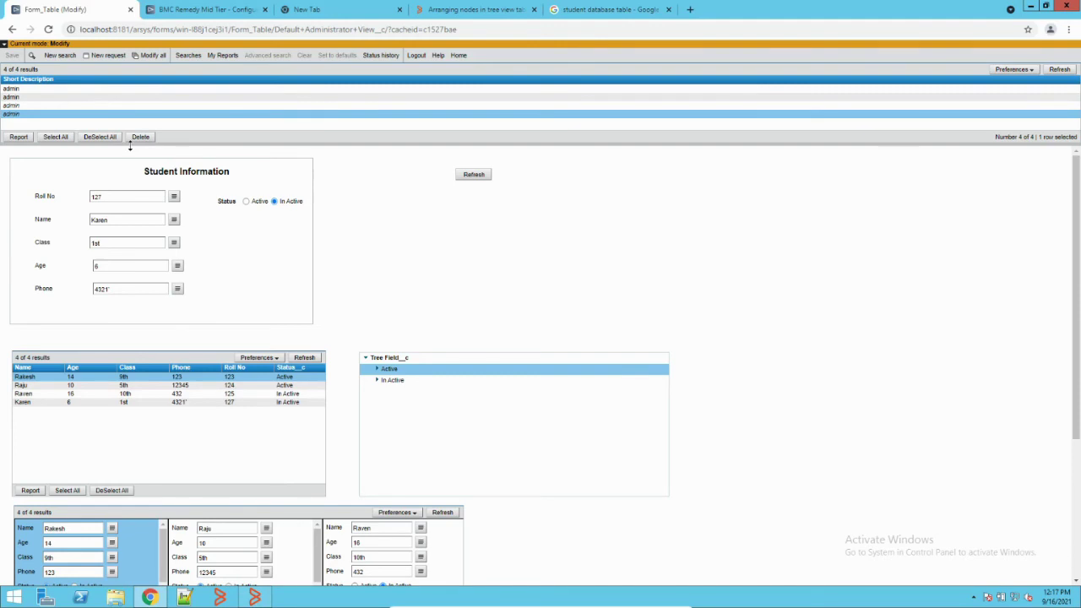
pyautogui.click(61, 55)
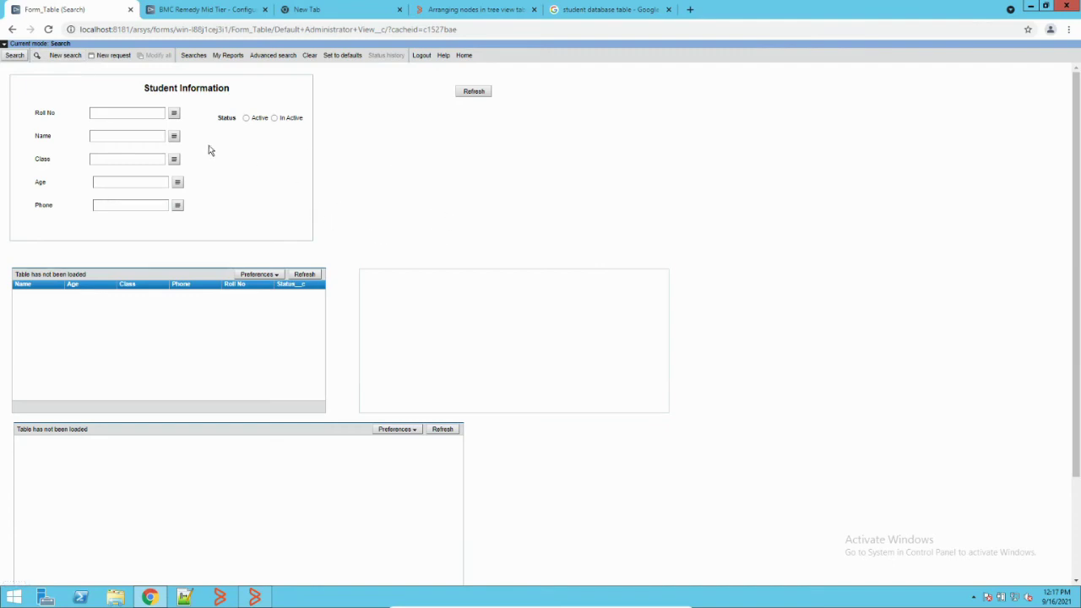
pyautogui.click(466, 93)
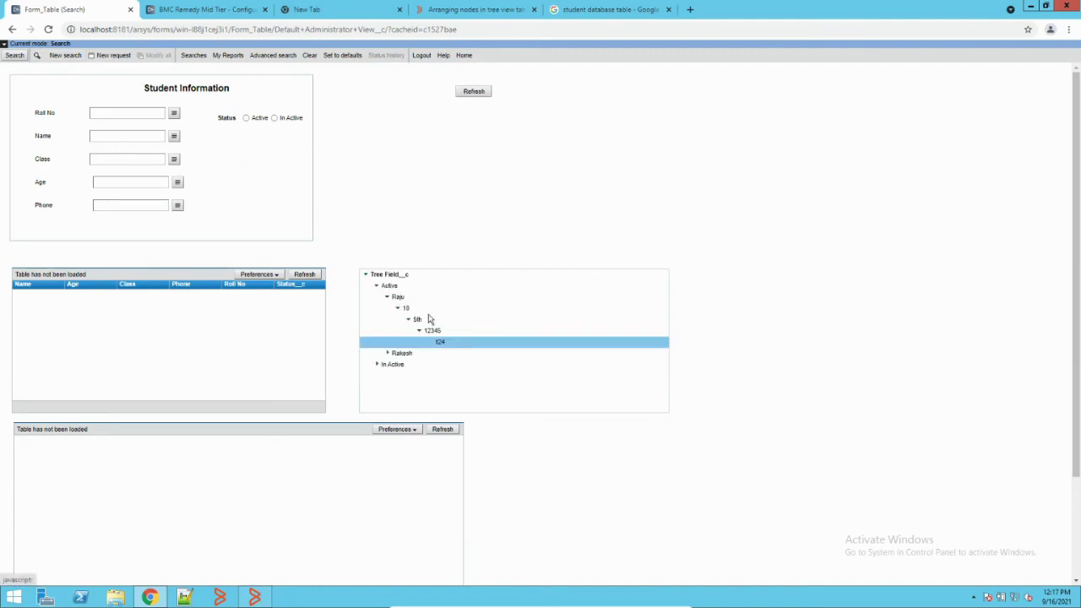
# - Collapse the tree's Active branch and examine the student levels nested under In Active
pyautogui.click(377, 287)
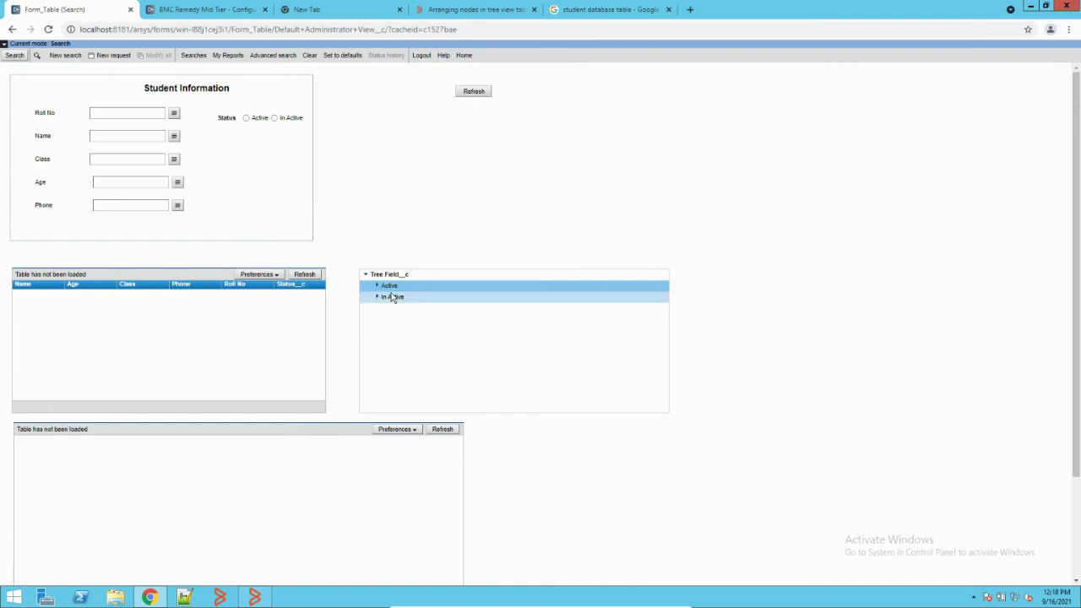
pyautogui.click(376, 298)
pyautogui.click(387, 309)
pyautogui.click(398, 320)
pyautogui.click(398, 321)
pyautogui.click(400, 310)
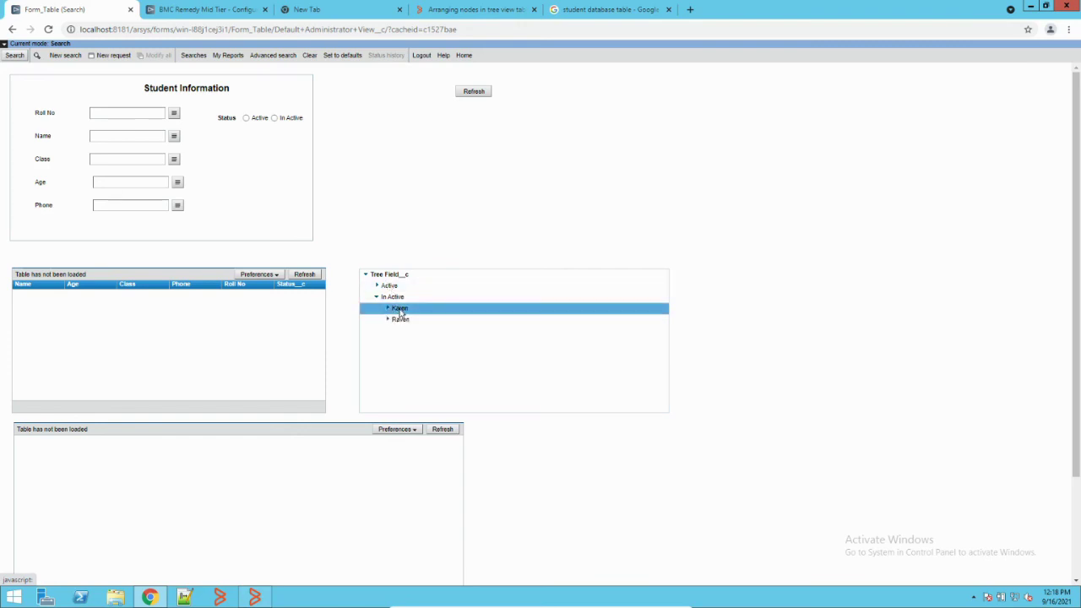
# - Refresh the list-view table and select individual student rows to inspect their columns
pyautogui.click(302, 274)
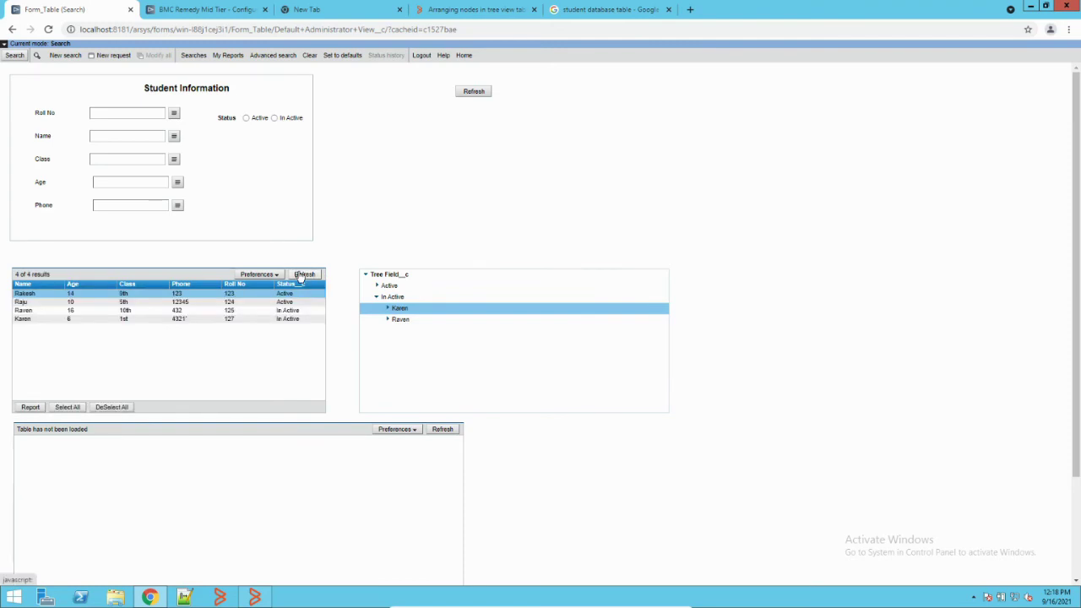
pyautogui.click(37, 310)
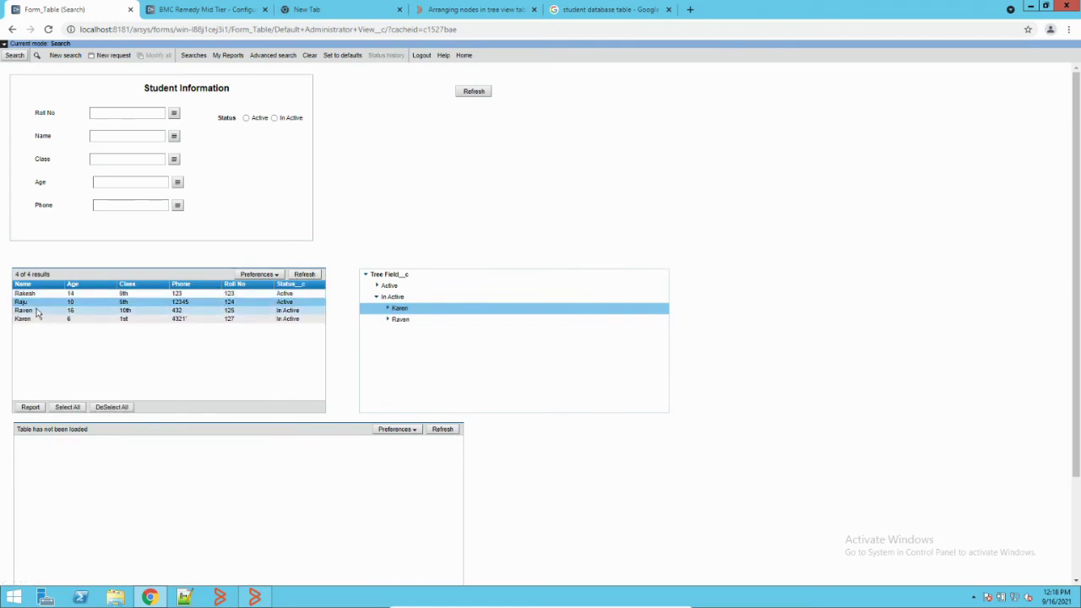
pyautogui.click(31, 320)
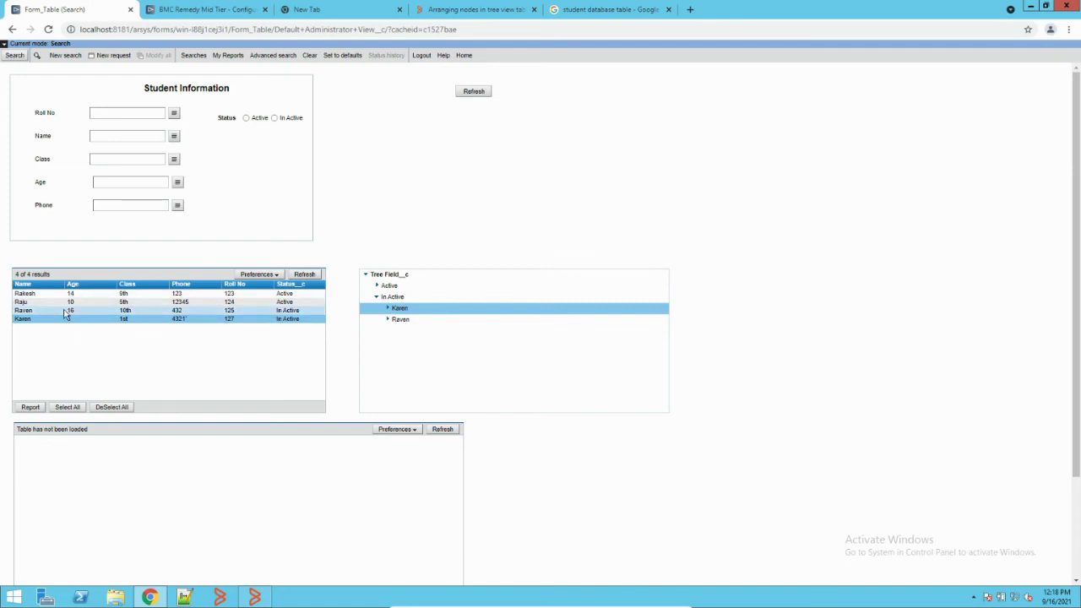
pyautogui.click(100, 309)
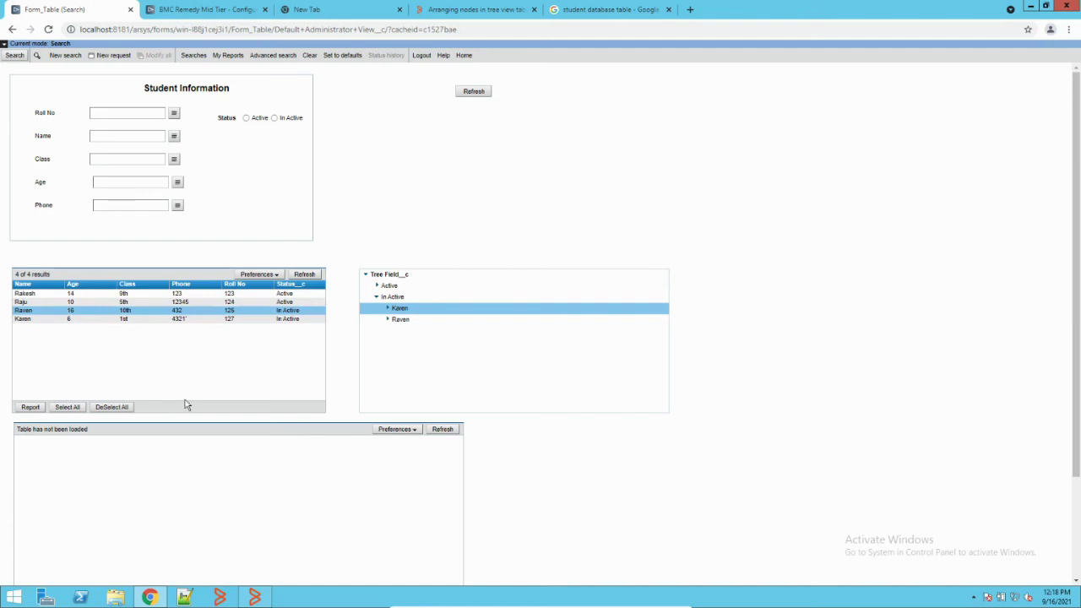
# - Refresh the cell-based table and select its student cells one by one to examine how each record is laid out
pyautogui.click(442, 429)
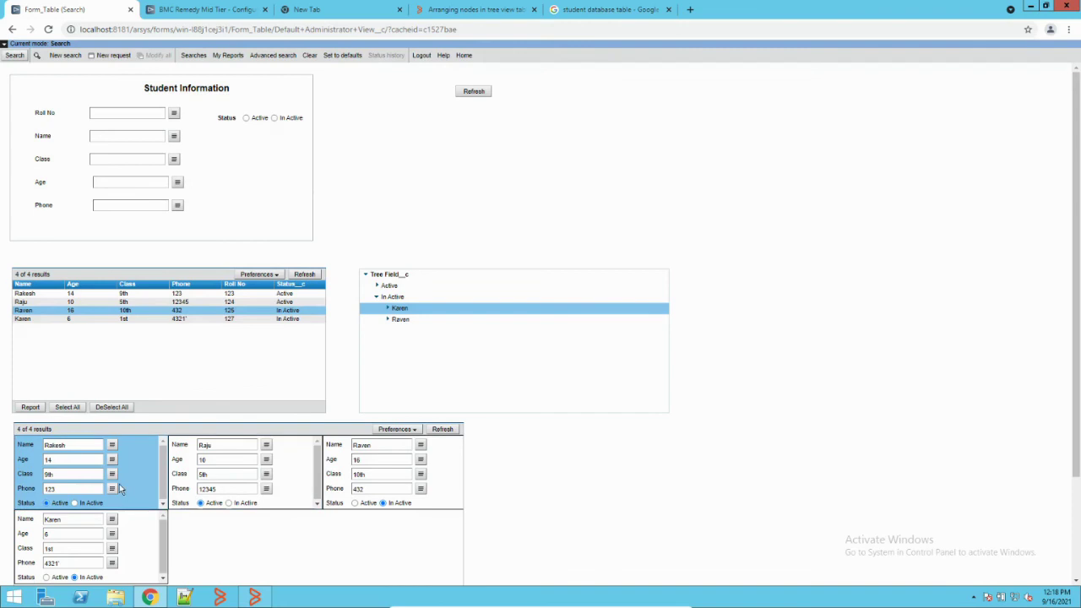
pyautogui.moveTo(1075, 306); pyautogui.dragTo(1075, 452)
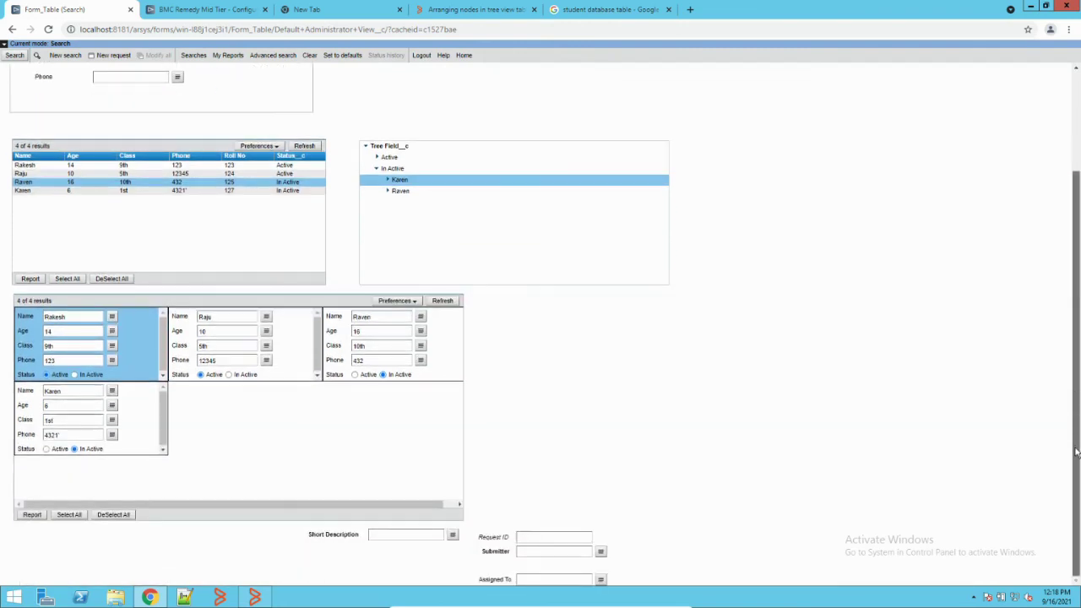
pyautogui.click(145, 413)
pyautogui.click(209, 348)
pyautogui.click(148, 356)
pyautogui.click(253, 359)
pyautogui.click(338, 367)
pyautogui.click(285, 365)
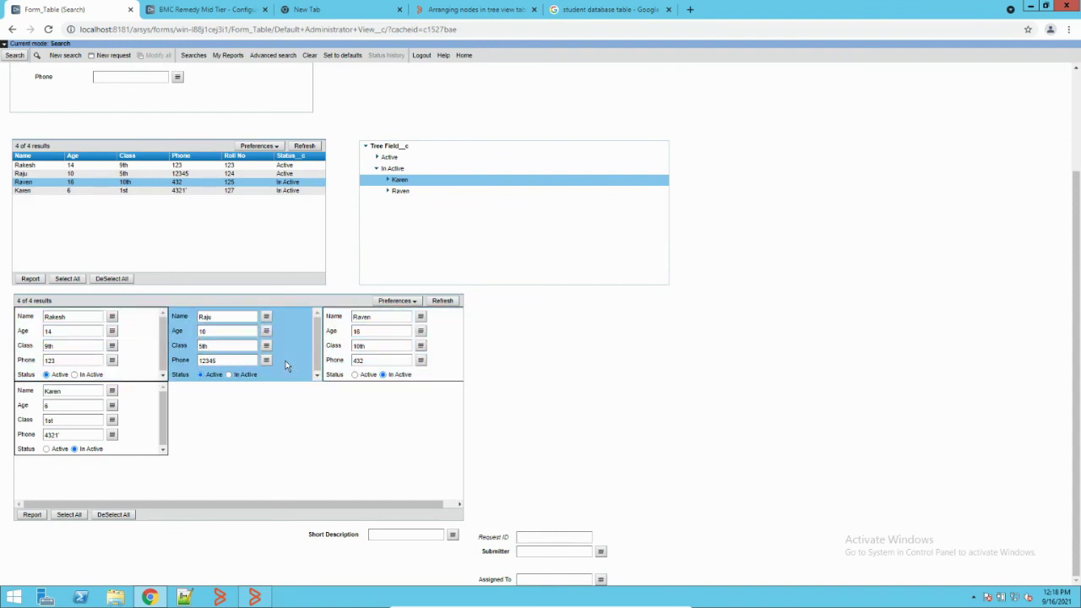
pyautogui.click(120, 368)
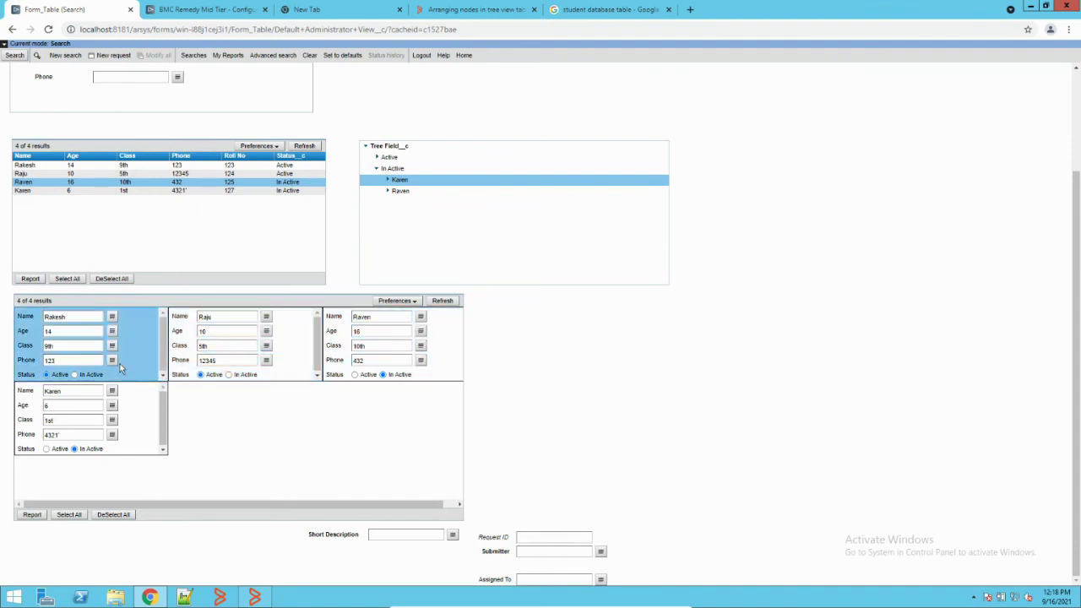
pyautogui.click(131, 423)
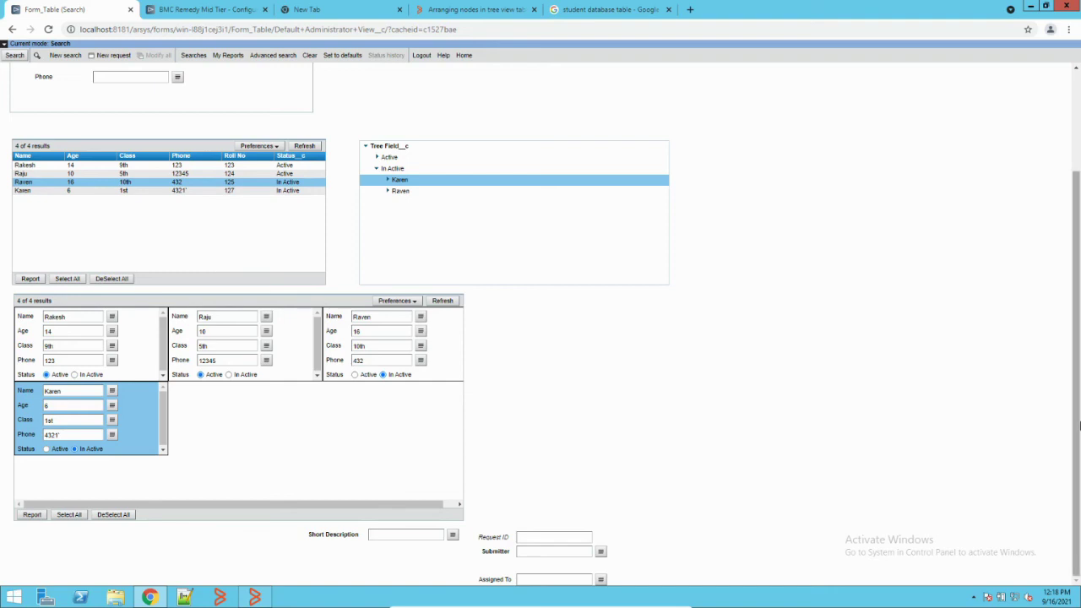
pyautogui.scroll(3, 1077, 397)
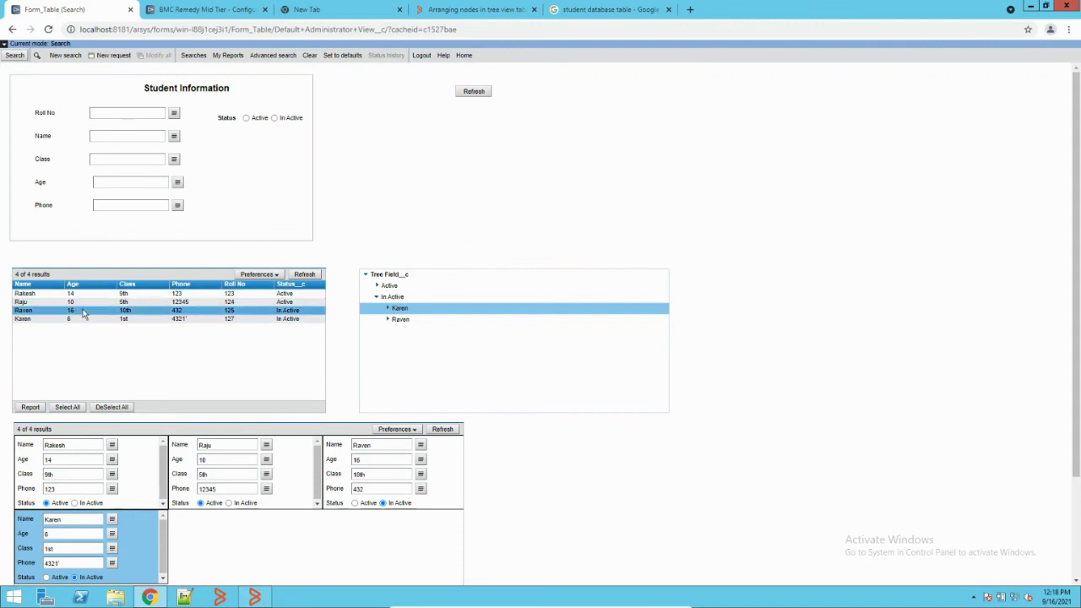
# - Switch to Developer Studio, review the list-view table's Results Color settings for Status__c and its selection field, and accept them
pyautogui.click(257, 598)
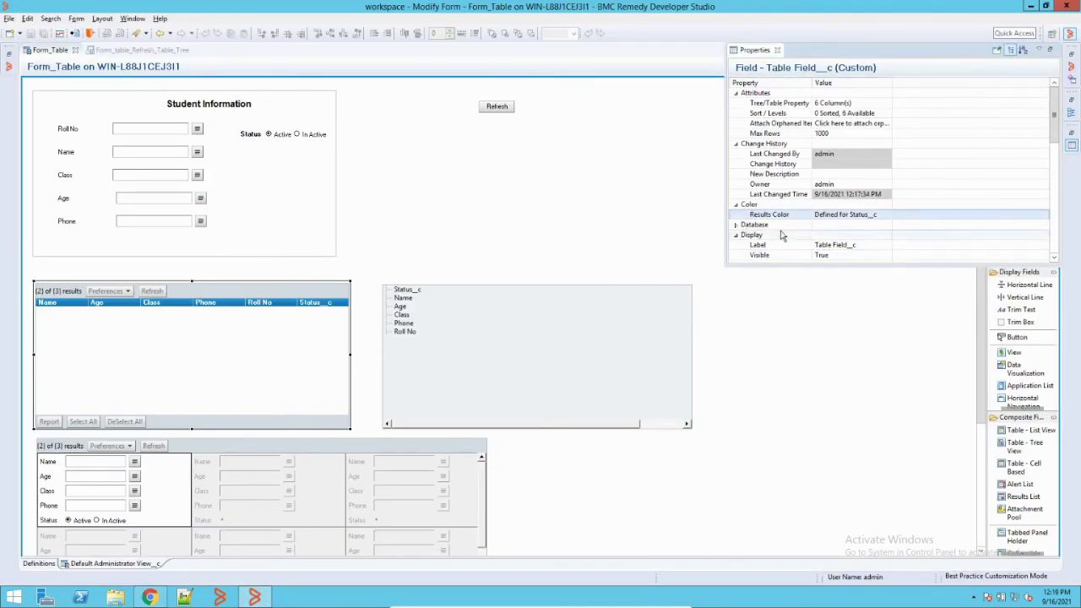
pyautogui.click(855, 217)
pyautogui.click(884, 215)
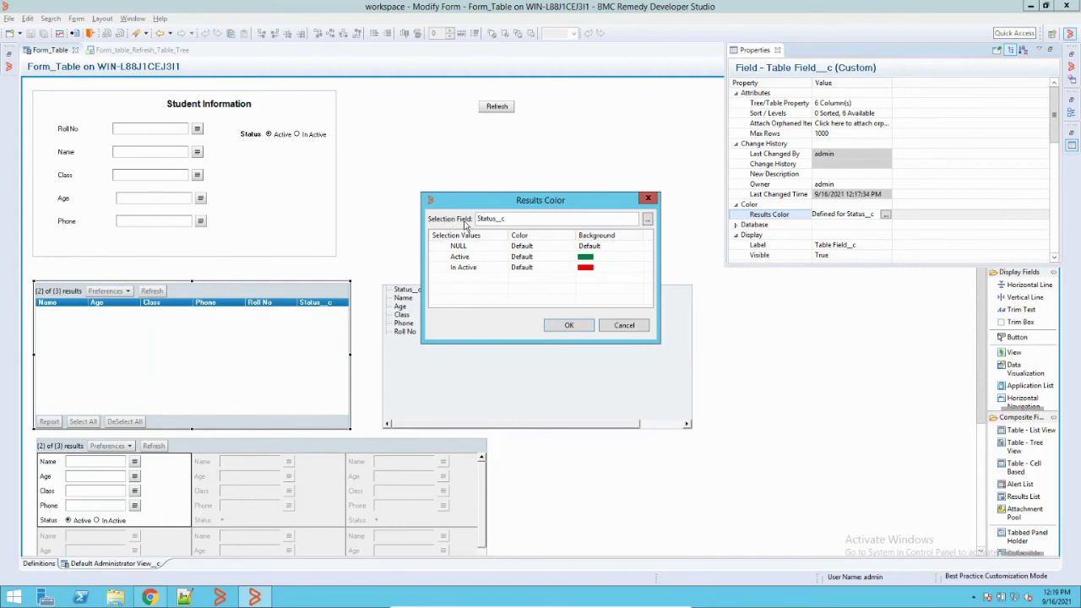
pyautogui.click(648, 221)
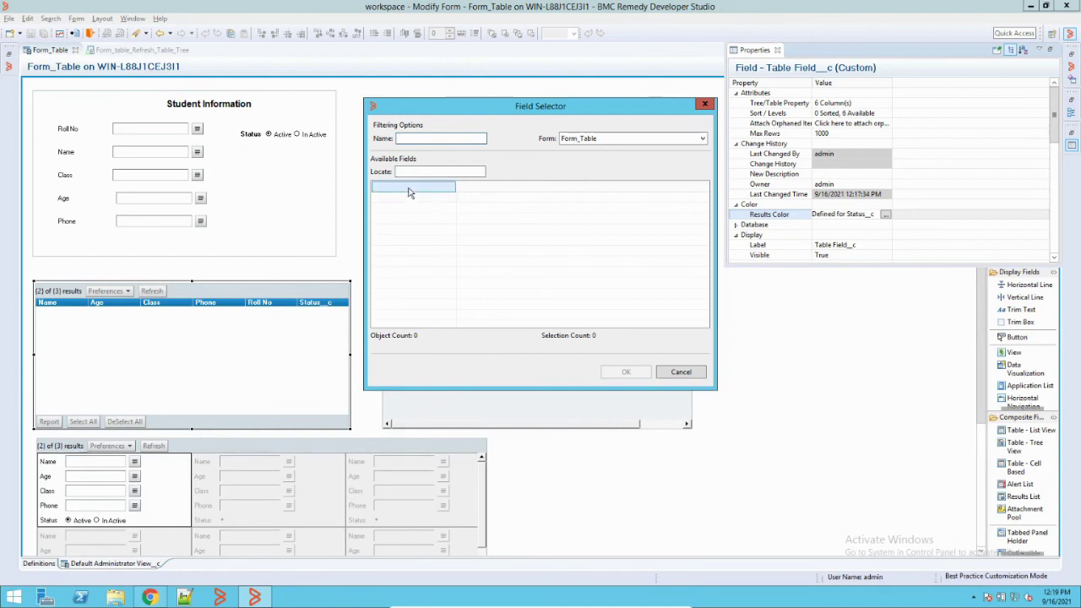
pyautogui.click(680, 371)
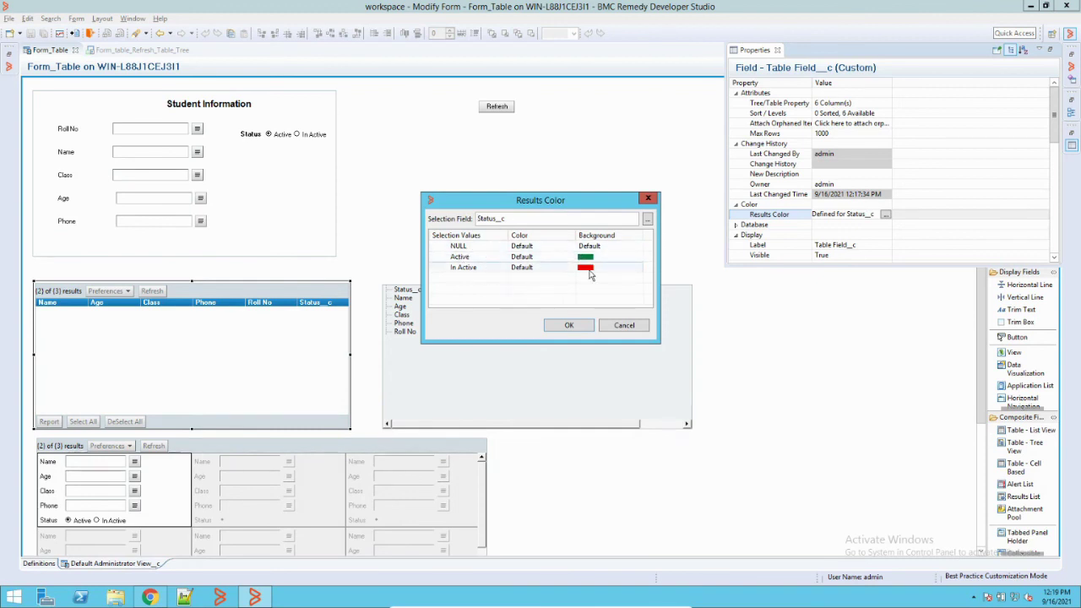
pyautogui.click(567, 325)
pyautogui.hotkey('ctrl', 'm')
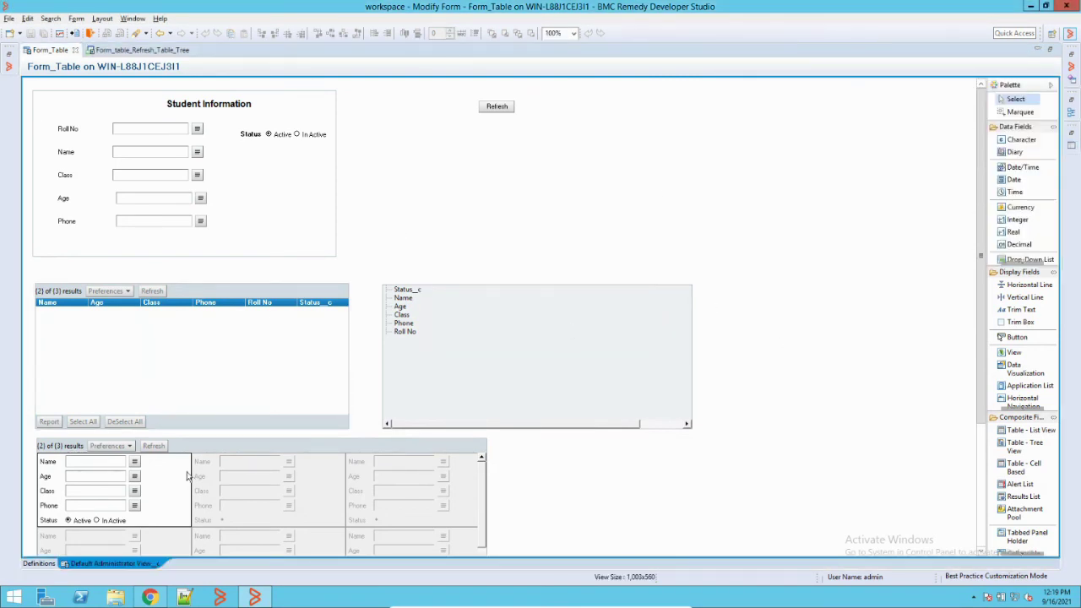
# - Switch to the browser and sync the AR server's cache in the Mid Tier Configuration Tool
pyautogui.click(149, 597)
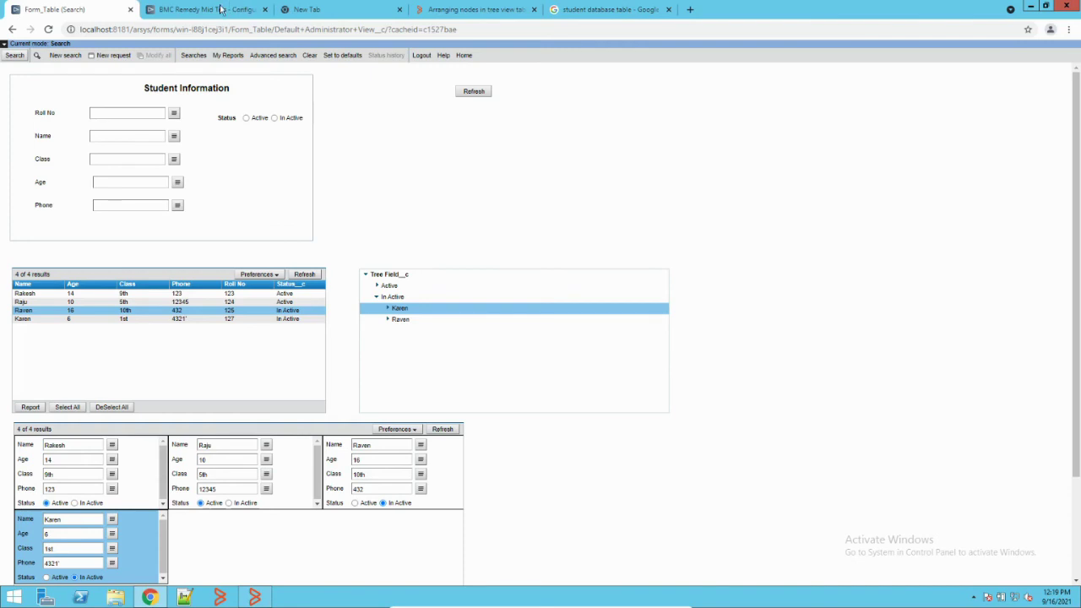
pyautogui.click(220, 10)
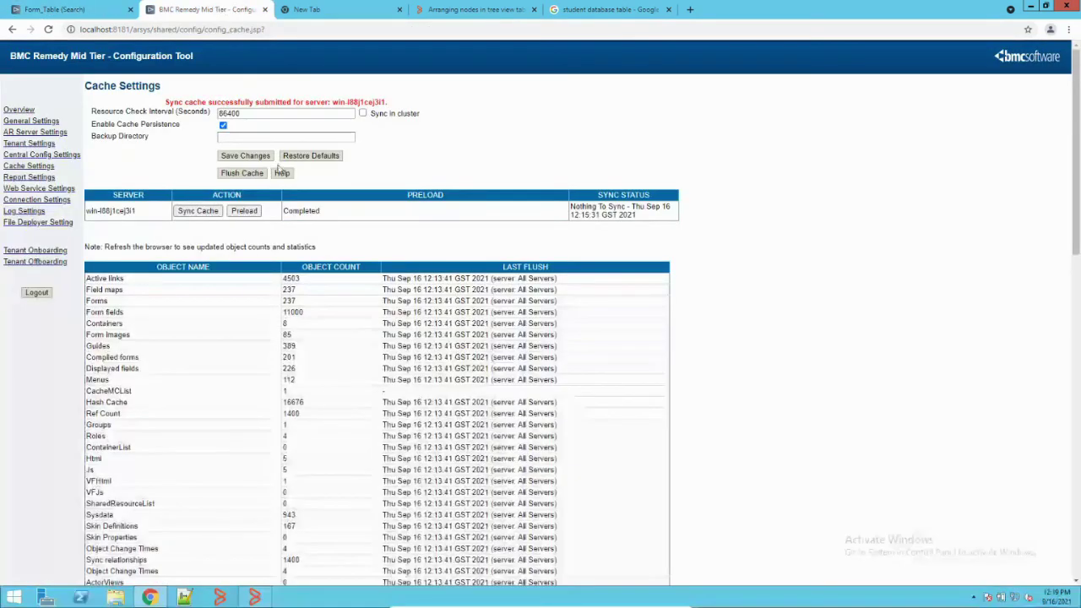
pyautogui.click(196, 211)
pyautogui.click(595, 104)
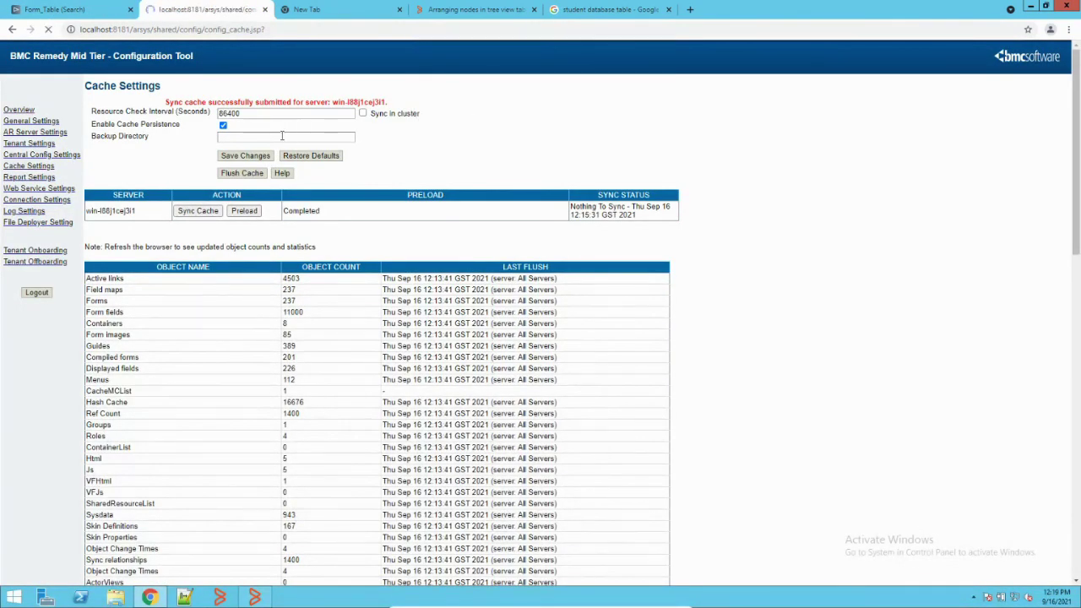
# - Reload Form_Table, refresh the list-view table and select an Active student row to check the status-based row colours
pyautogui.click(60, 10)
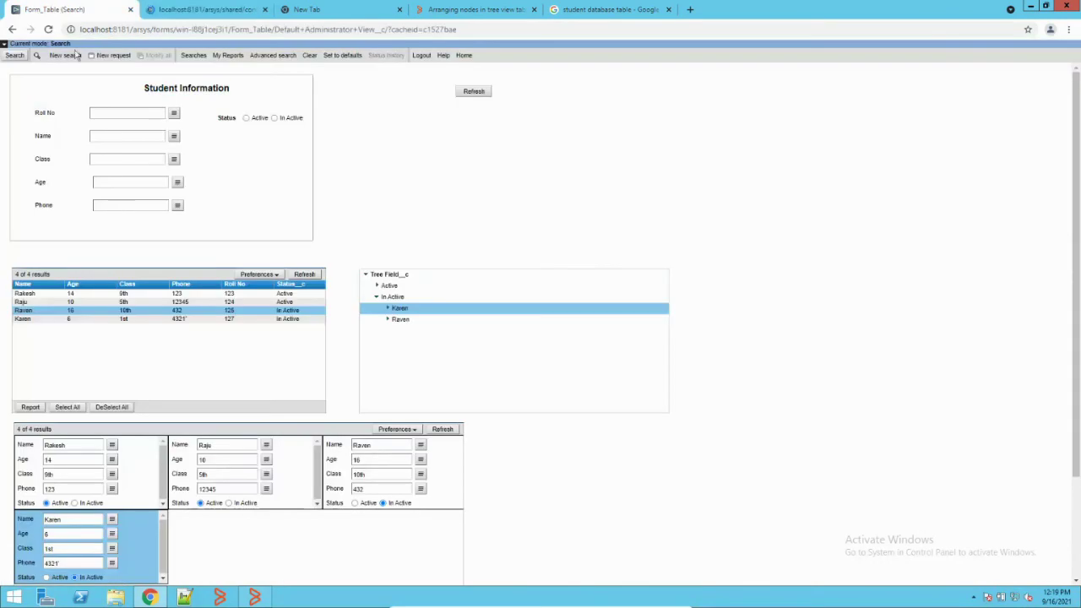
pyautogui.click(48, 30)
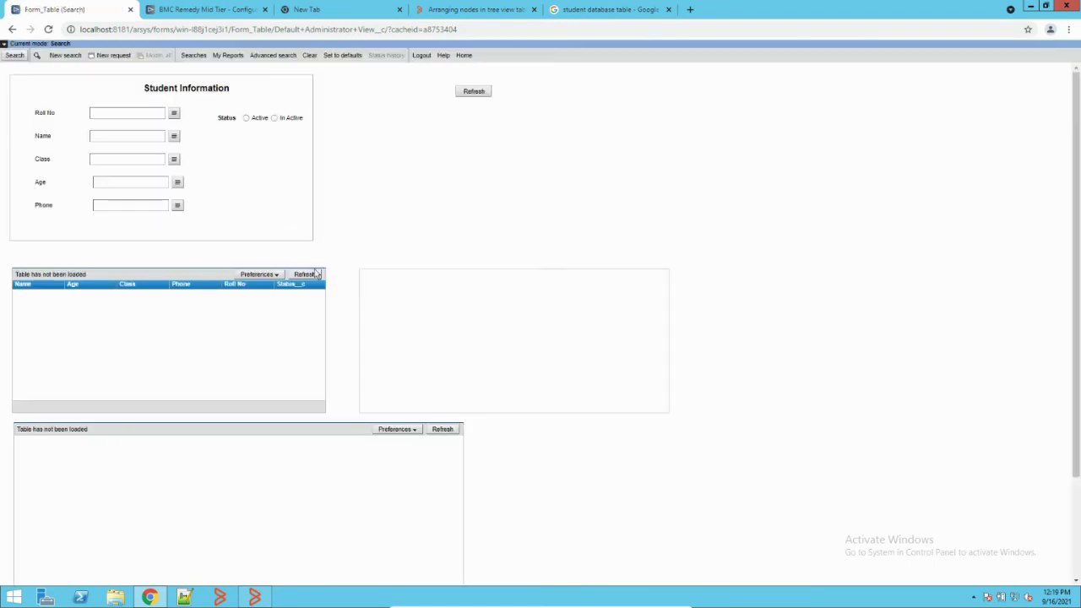
pyautogui.click(306, 274)
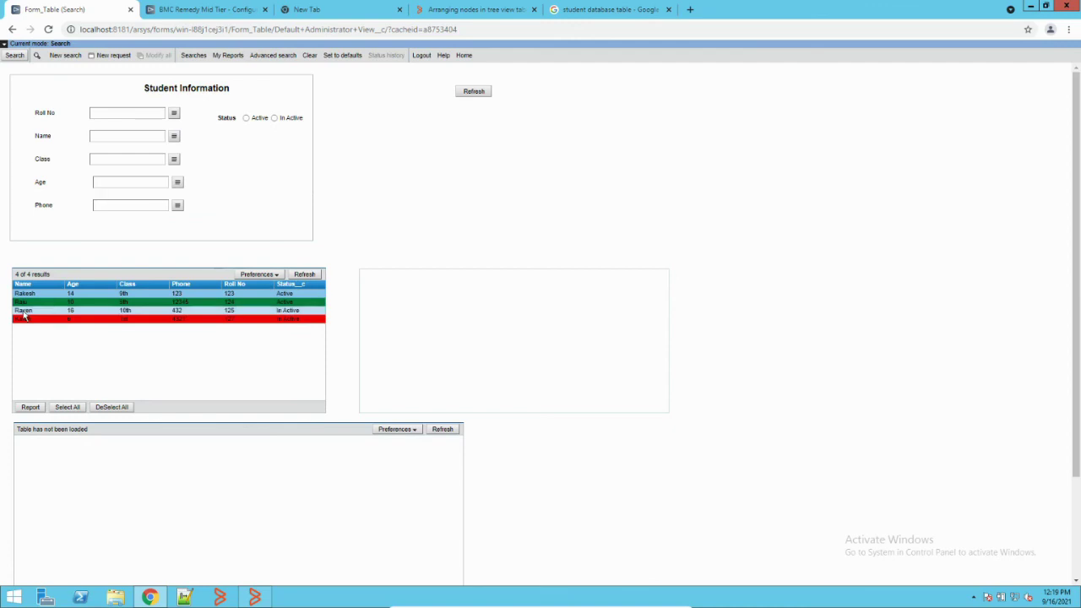
pyautogui.click(290, 303)
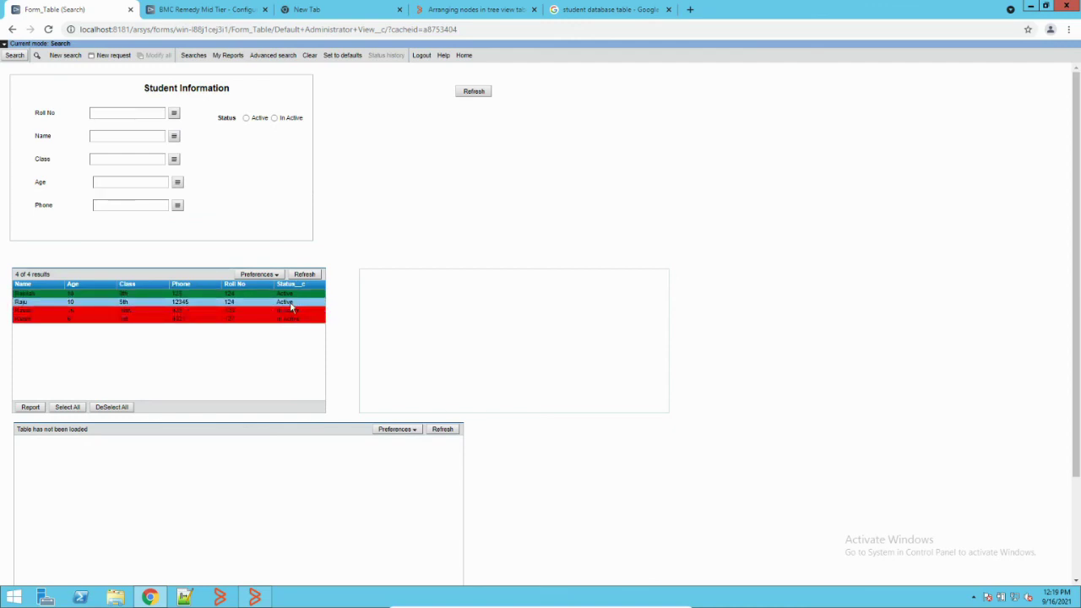